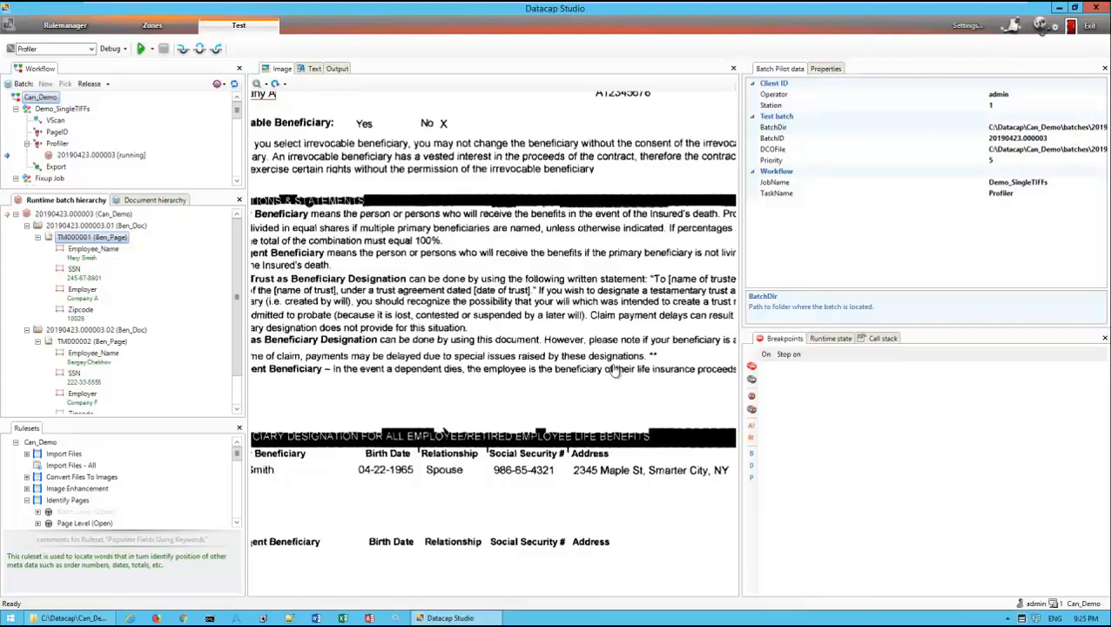
# - Move the Create TIFF or PDF ruleset of Can_Demo above Export to FileNet Content Manager in Rulemanager
pyautogui.click(71, 29)
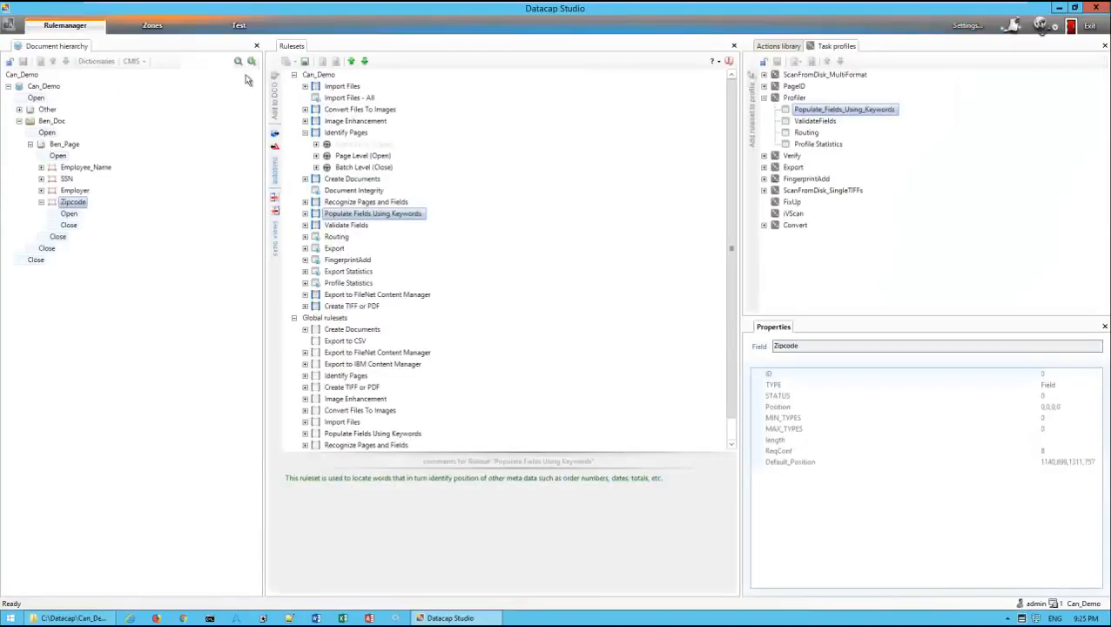
pyautogui.click(359, 306)
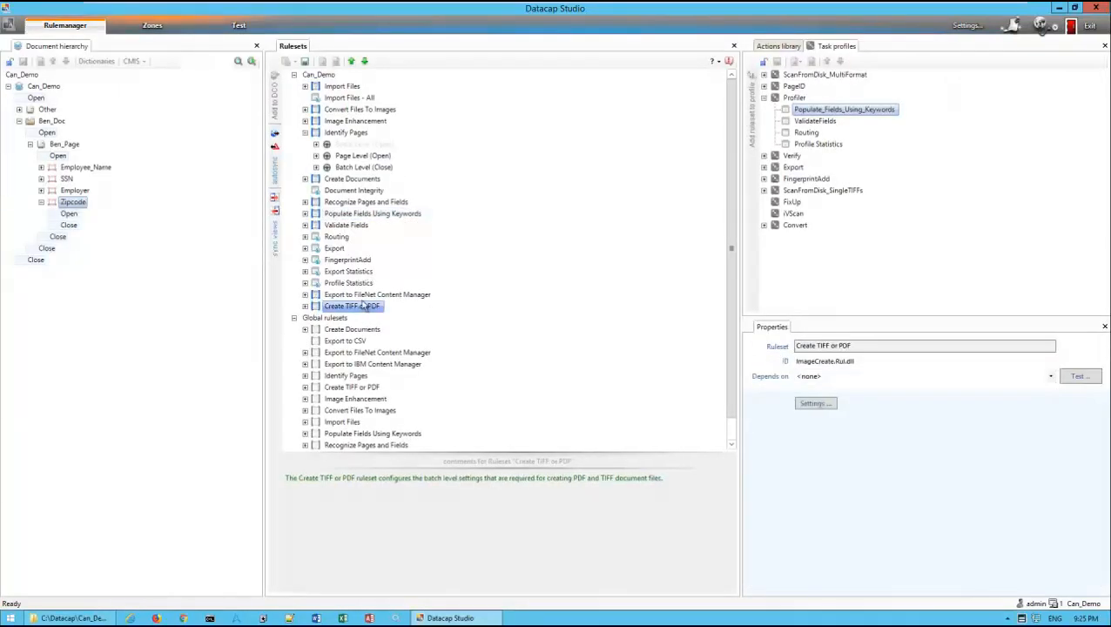
pyautogui.click(351, 61)
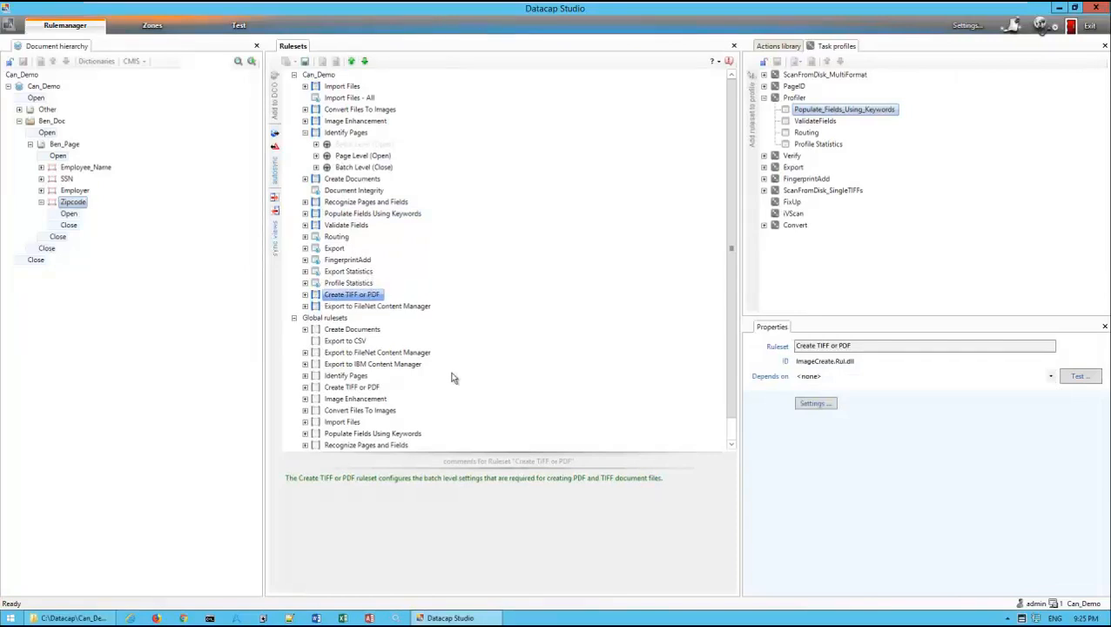
# - Add the Create TIFF or PDF ruleset to the Export task profile and make it the profile's first ruleset
pyautogui.click(764, 97)
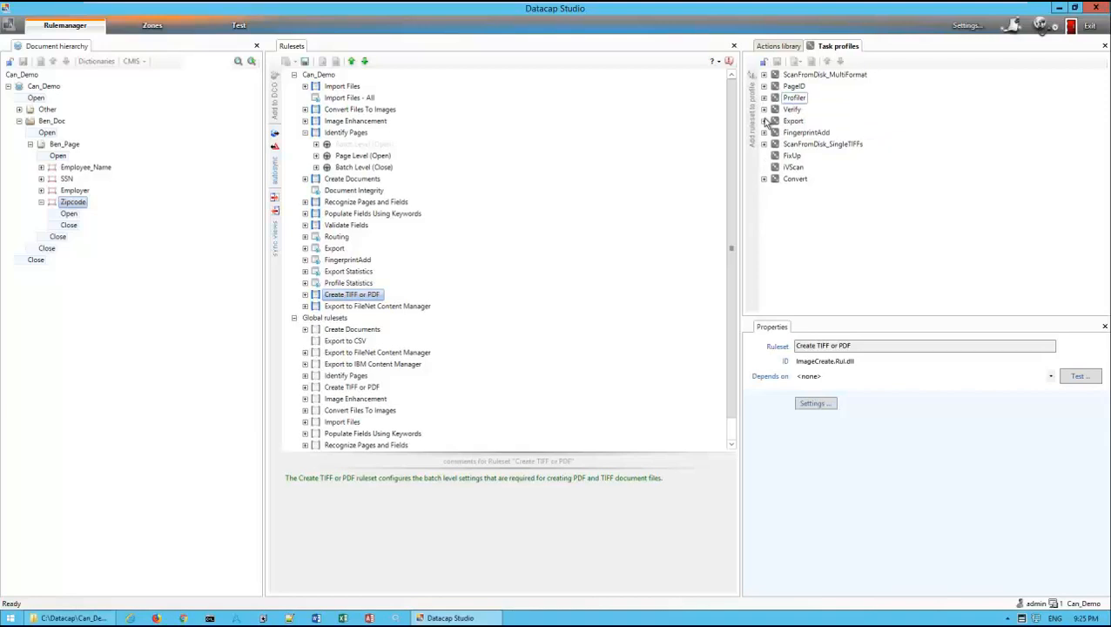
pyautogui.click(763, 121)
pyautogui.click(794, 122)
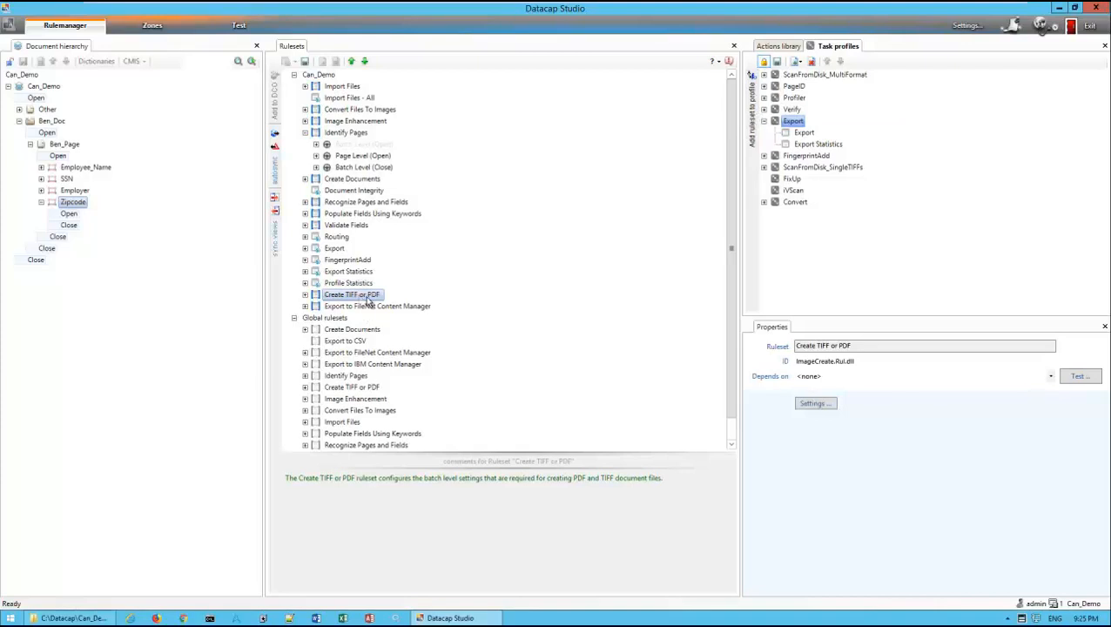
pyautogui.moveTo(370, 301); pyautogui.dragTo(791, 126)
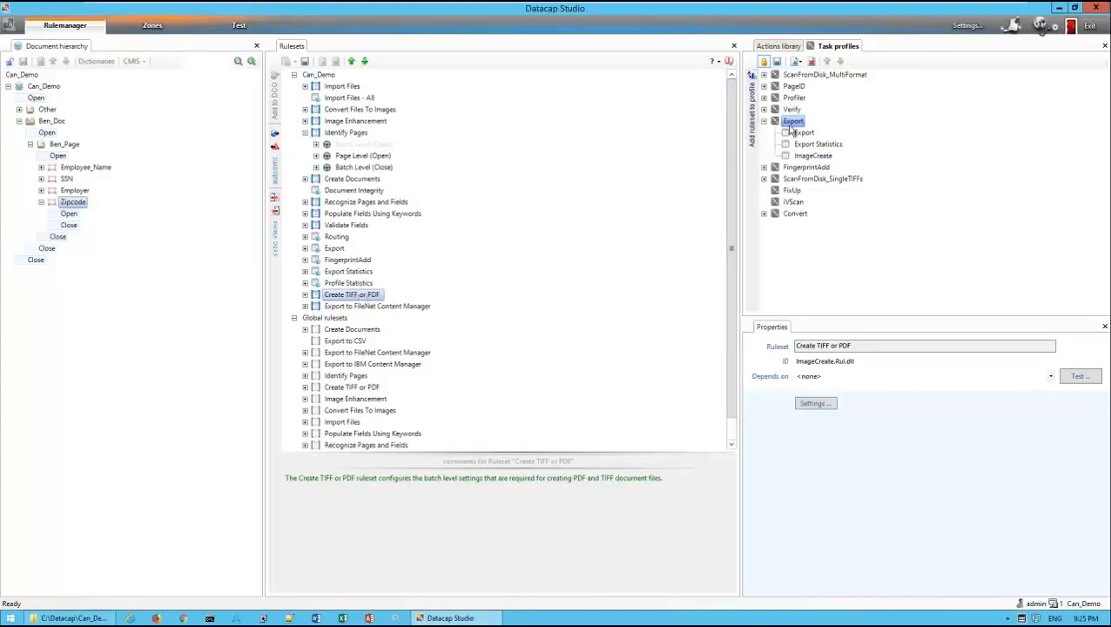
pyautogui.click(818, 156)
pyautogui.click(828, 62)
pyautogui.click(828, 62)
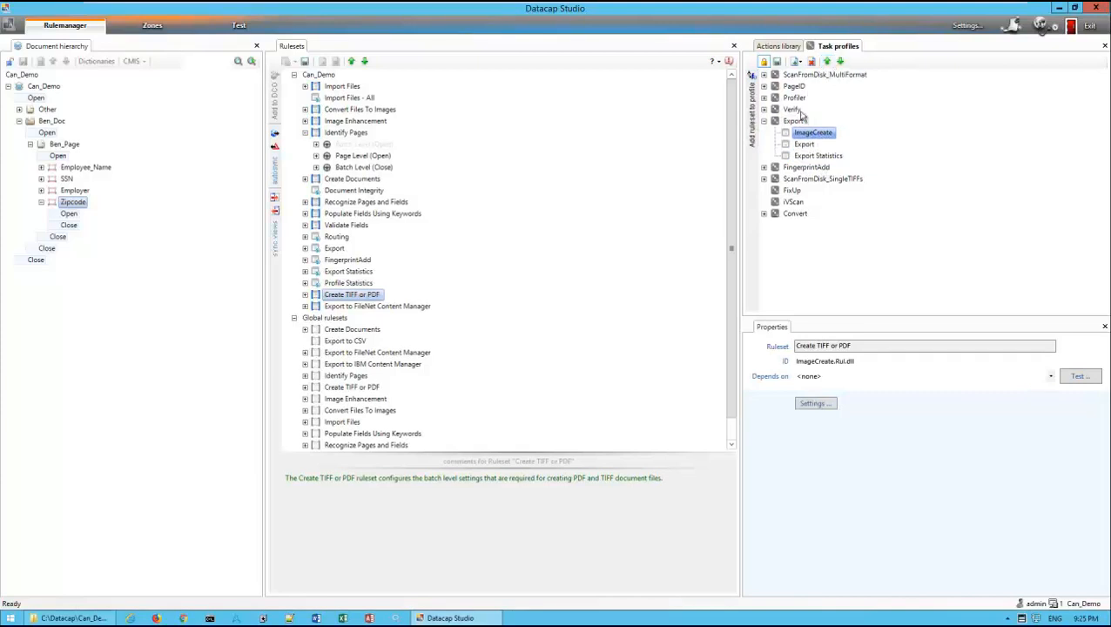
# - Add the Export to FileNet Content Manager ruleset to the Export task profile directly after ImageCreate, and unlock the profiles
pyautogui.click(396, 307)
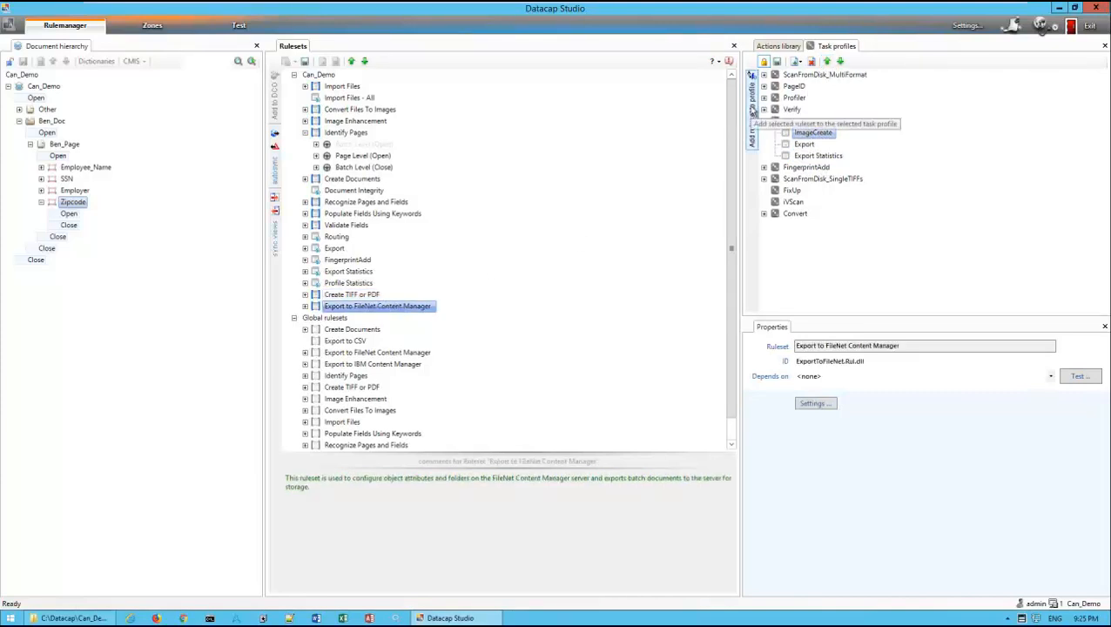
pyautogui.click(753, 111)
pyautogui.click(828, 62)
pyautogui.click(828, 62)
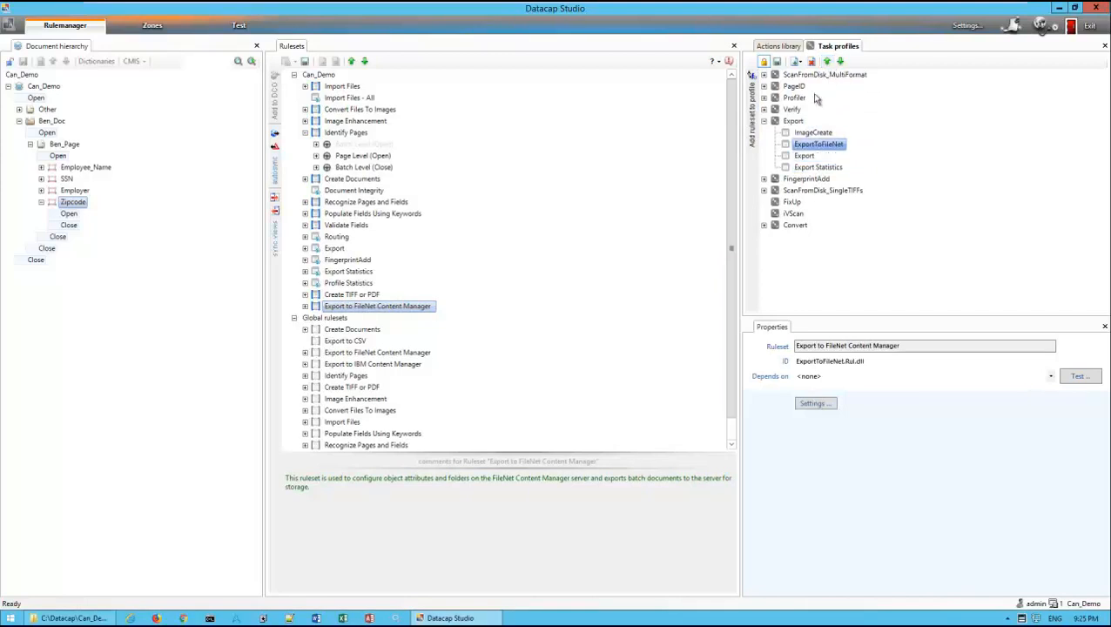
pyautogui.click(765, 63)
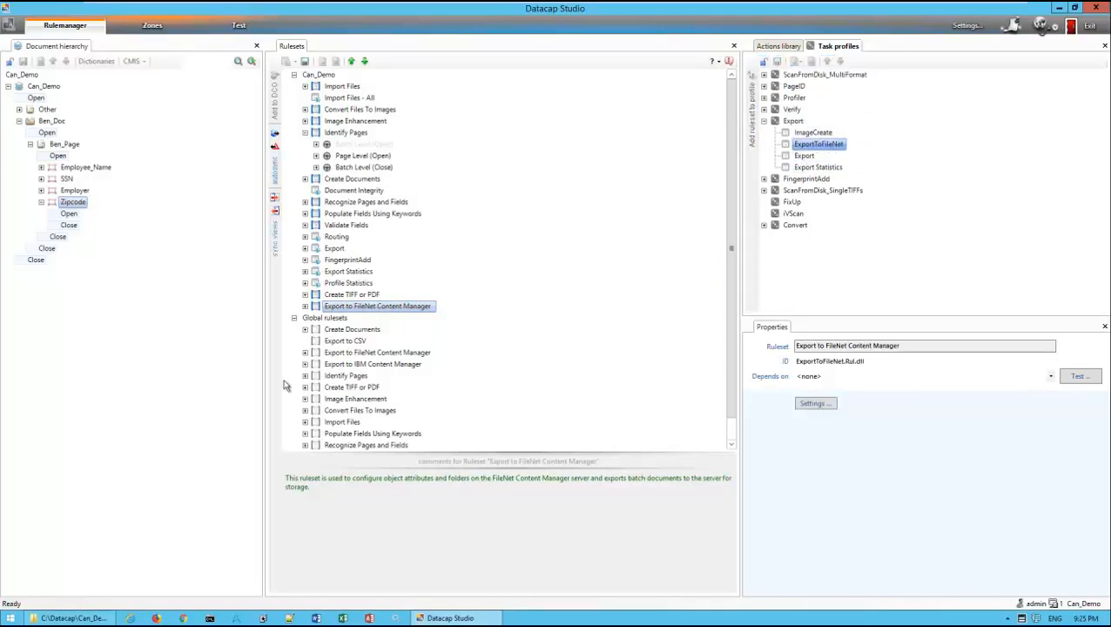
# - Configure the Create TIFF or PDF ruleset to create a PDF/A document for export using the PDF/A-1a standard
pyautogui.rightClick(365, 295)
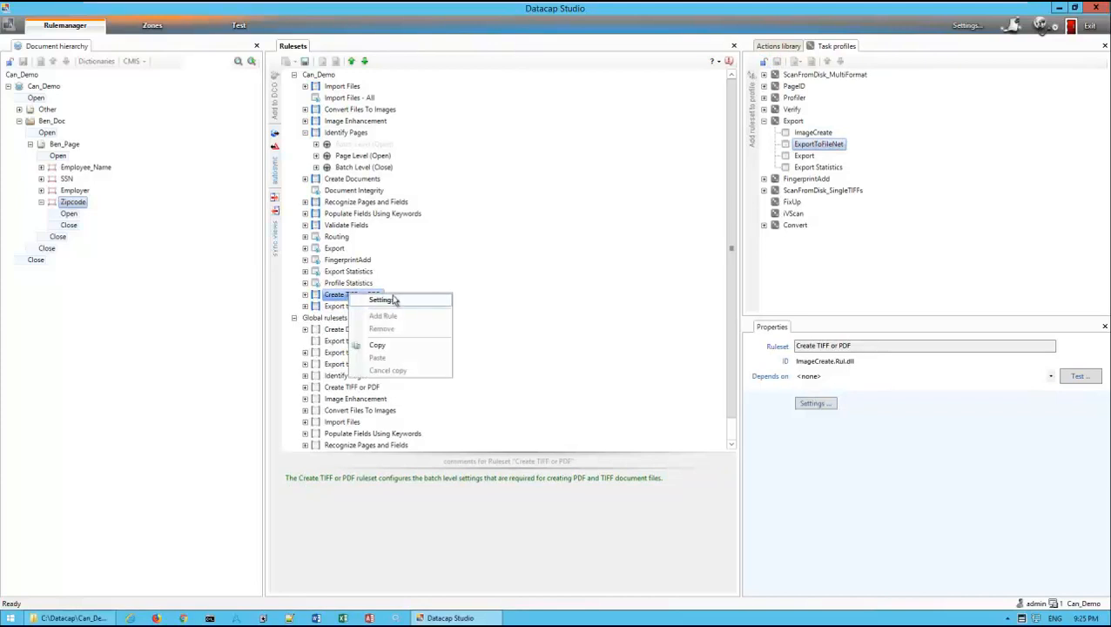
pyautogui.click(384, 301)
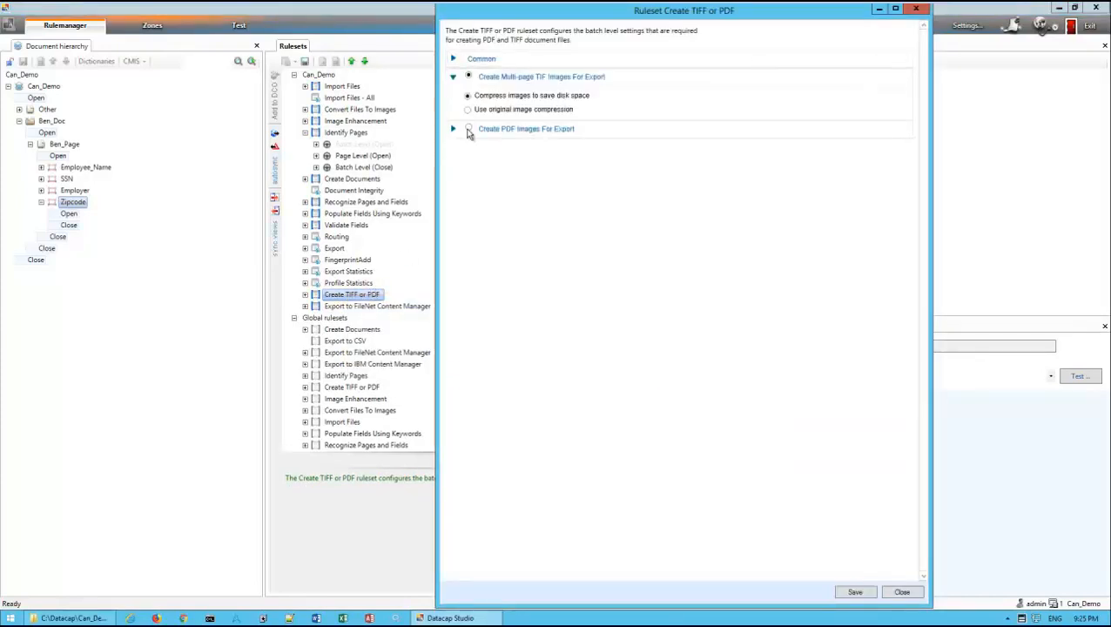
pyautogui.click(468, 130)
pyautogui.click(468, 142)
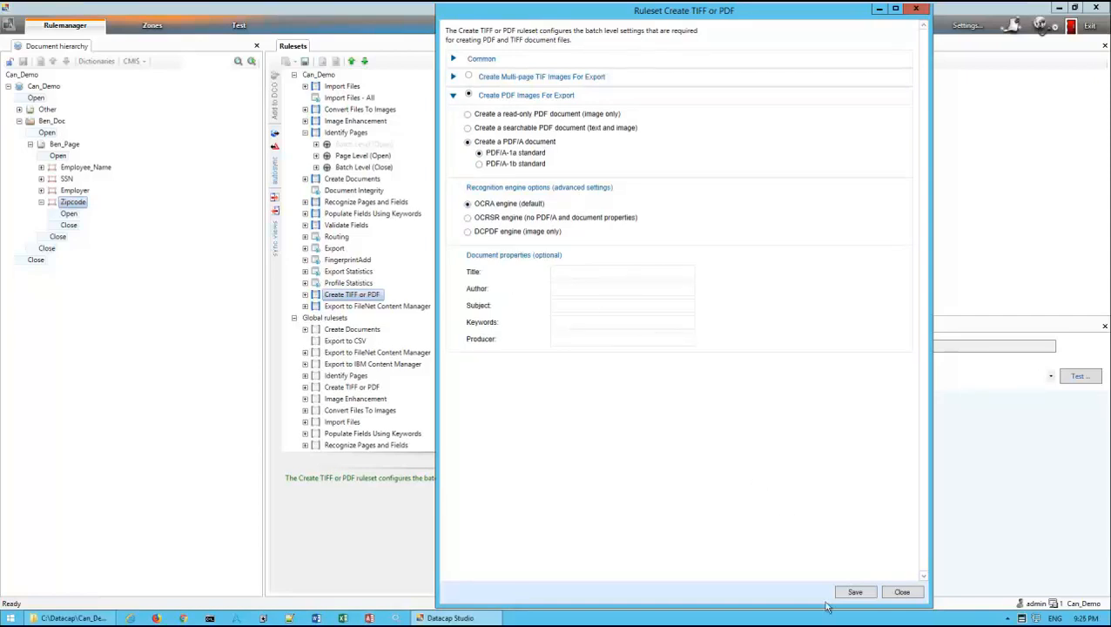
pyautogui.click(903, 593)
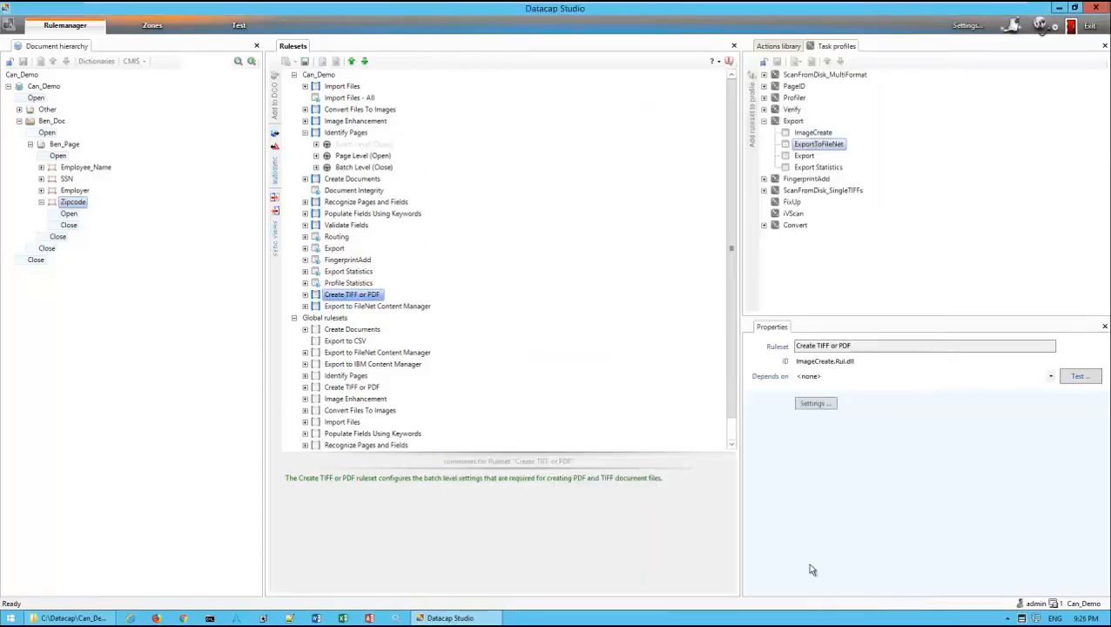
# - Check the Create TIFF or PDF ruleset settings with the Ben_Doc document selected, then close them
pyautogui.click(53, 121)
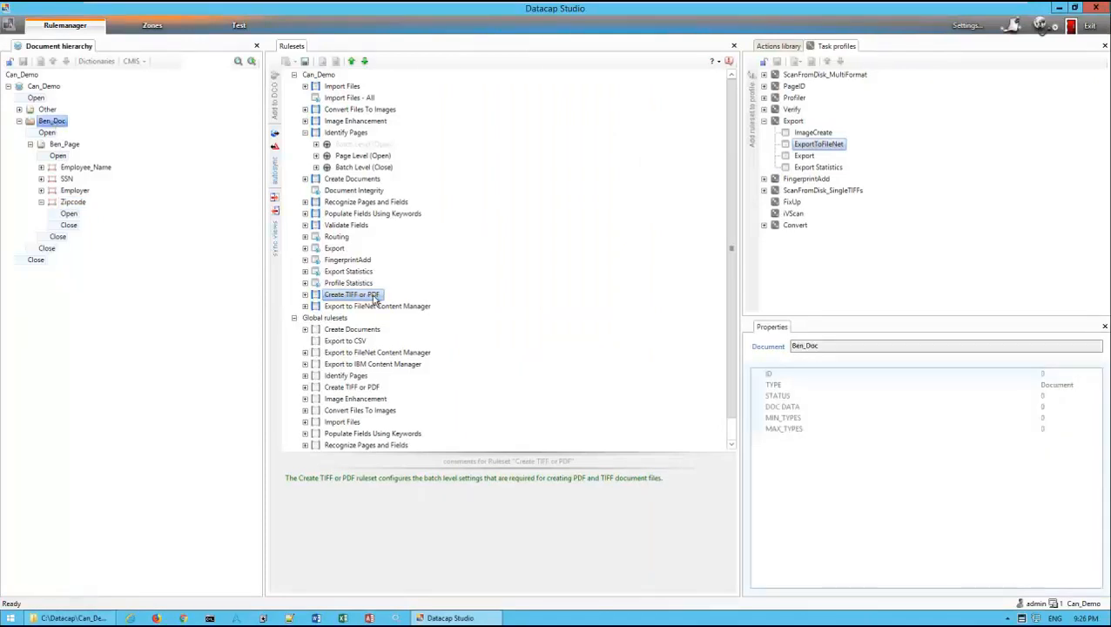
pyautogui.rightClick(373, 299)
pyautogui.click(396, 306)
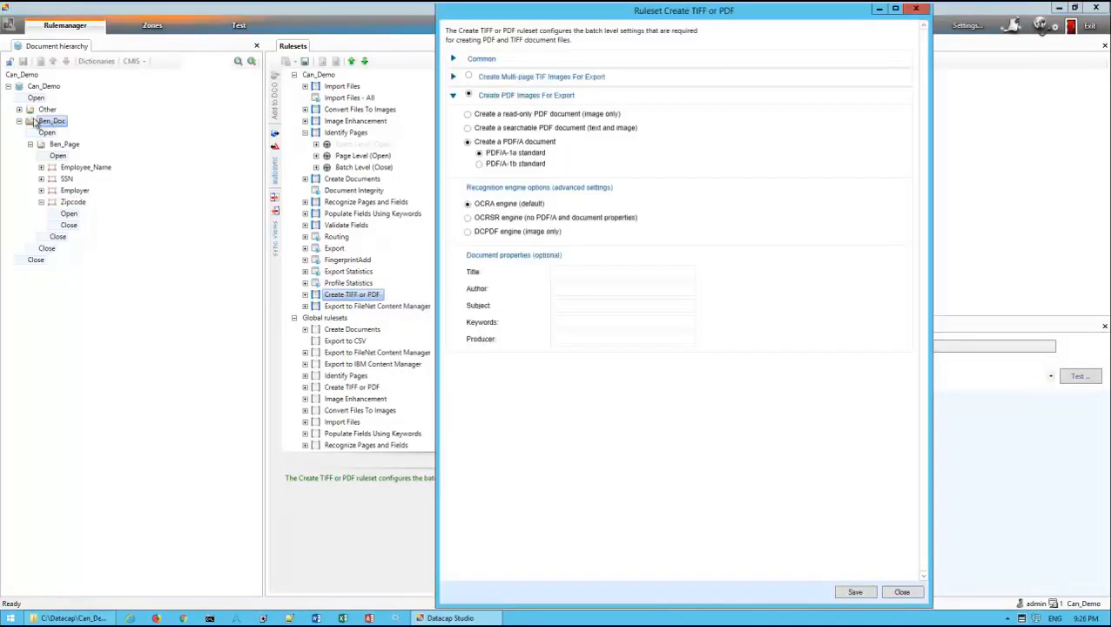
pyautogui.click(903, 592)
# - Open the Export to FileNet Content Manager ruleset settings for the Can_Demo batch level
pyautogui.click(352, 310)
pyautogui.rightClick(353, 311)
pyautogui.click(394, 315)
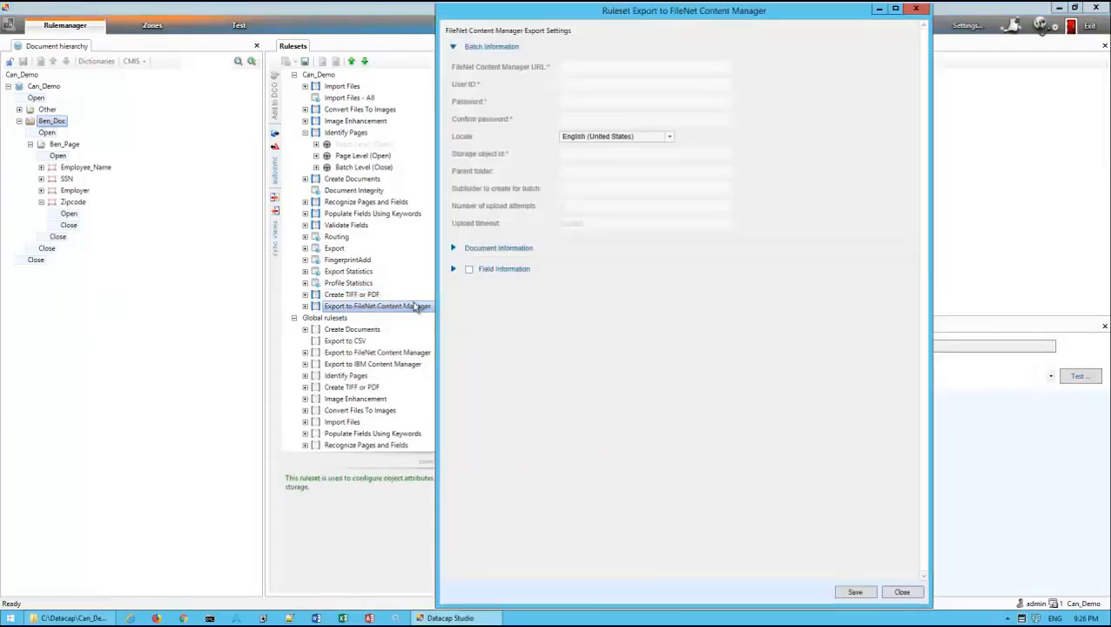
pyautogui.click(39, 87)
pyautogui.press('Num_Lock')
pyautogui.press('Num_Lock')
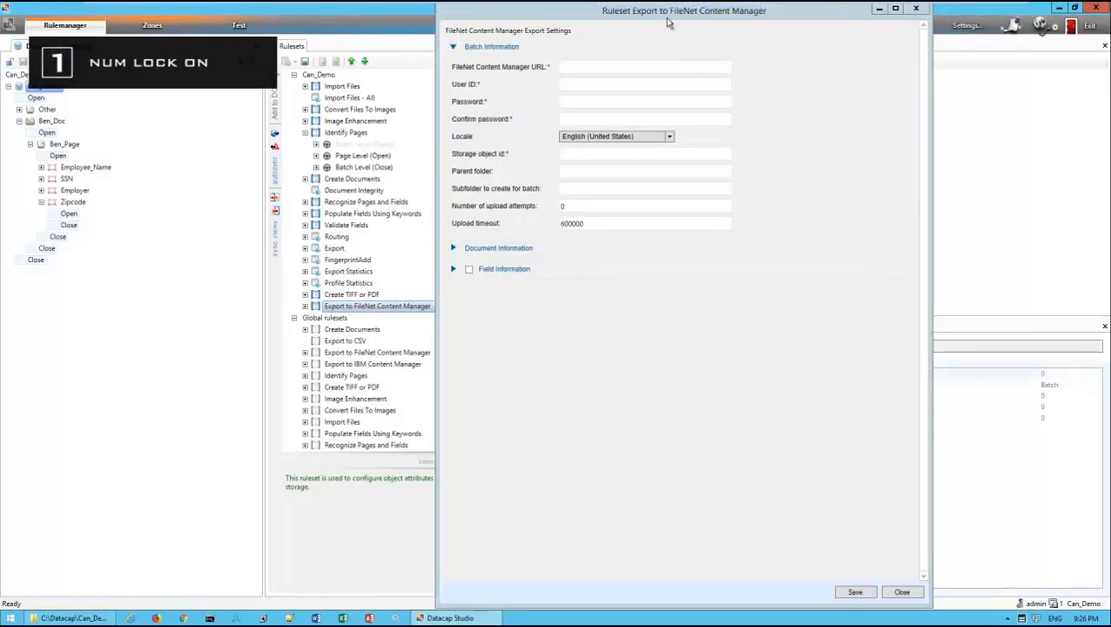
pyautogui.moveTo(668, 11); pyautogui.dragTo(641, 98)
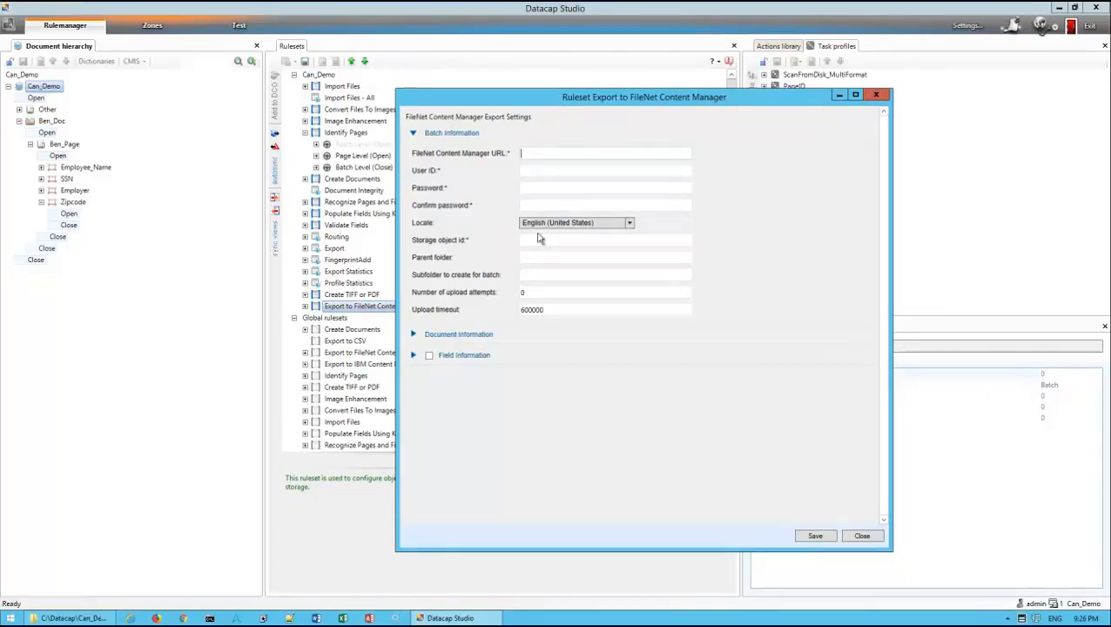
# - Copy the FNCEWS40MTOM web service address from the browser into the ruleset's FileNet Content Manager URL
pyautogui.click(181, 614)
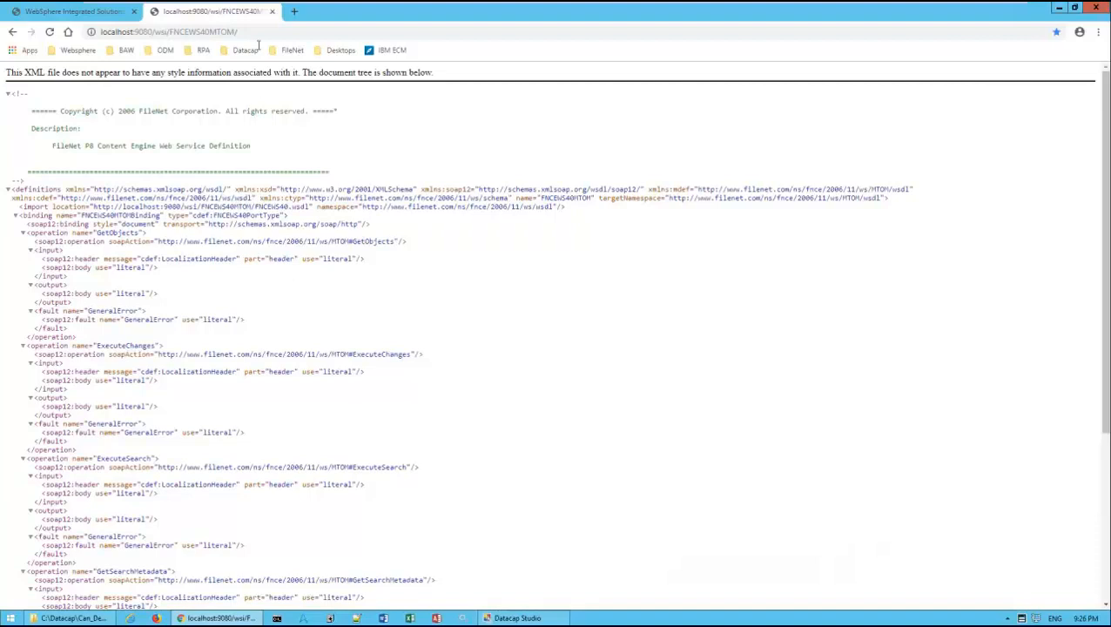
pyautogui.click(258, 32)
pyautogui.hotkey('ctrl', 'c')
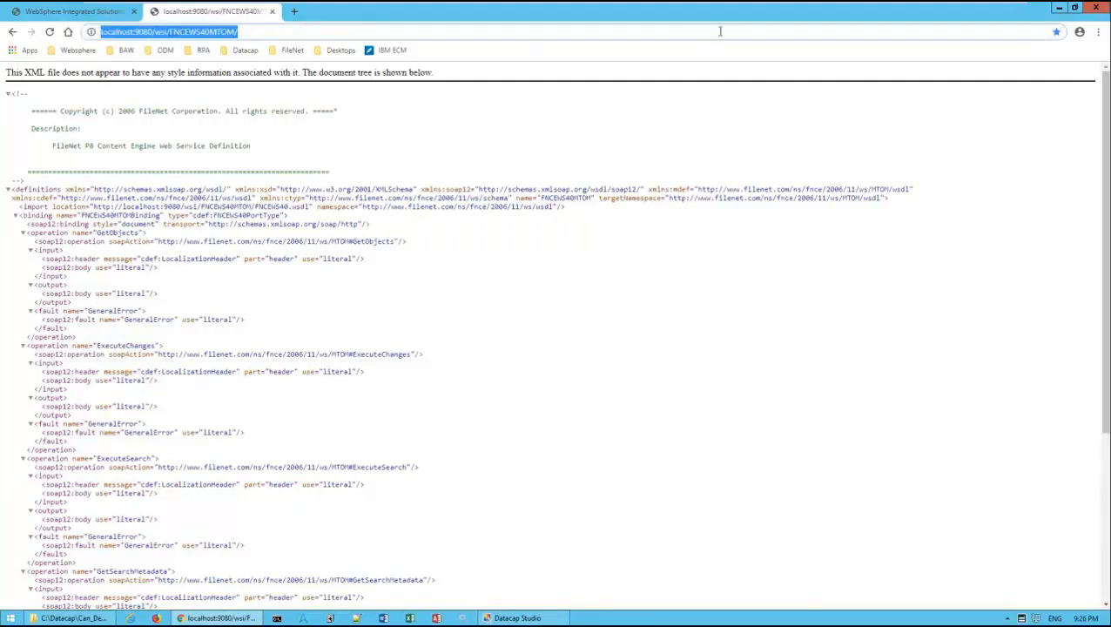
pyautogui.click(1058, 7)
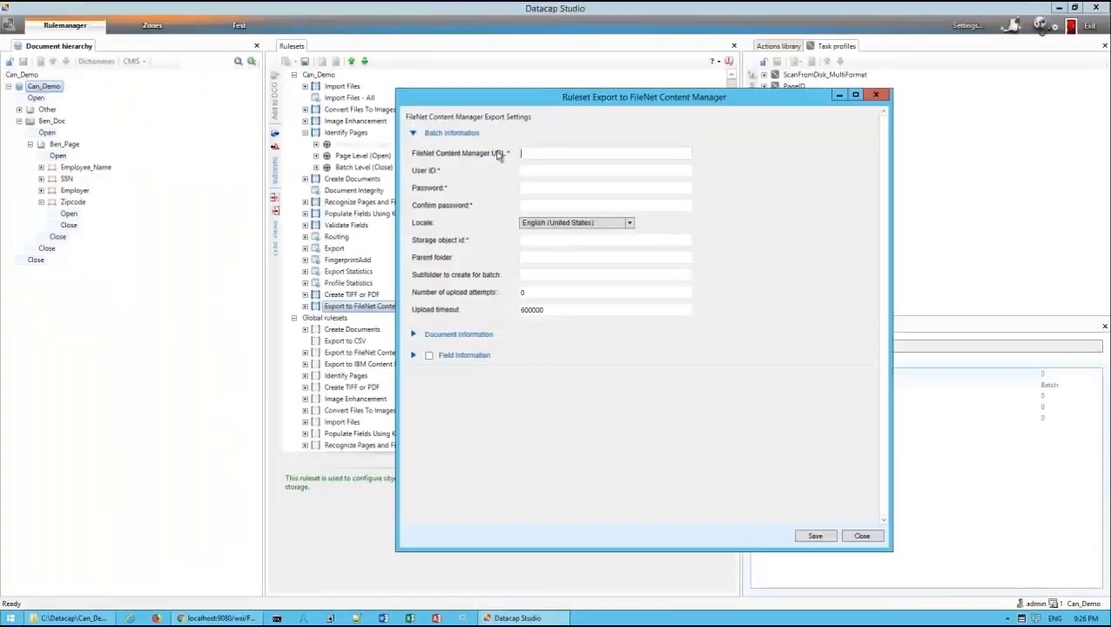
pyautogui.rightClick(560, 157)
pyautogui.click(561, 184)
# - Enter dadmin as the FileNet user ID, then fill in the account password and its confirmation
pyautogui.write('dadmin')
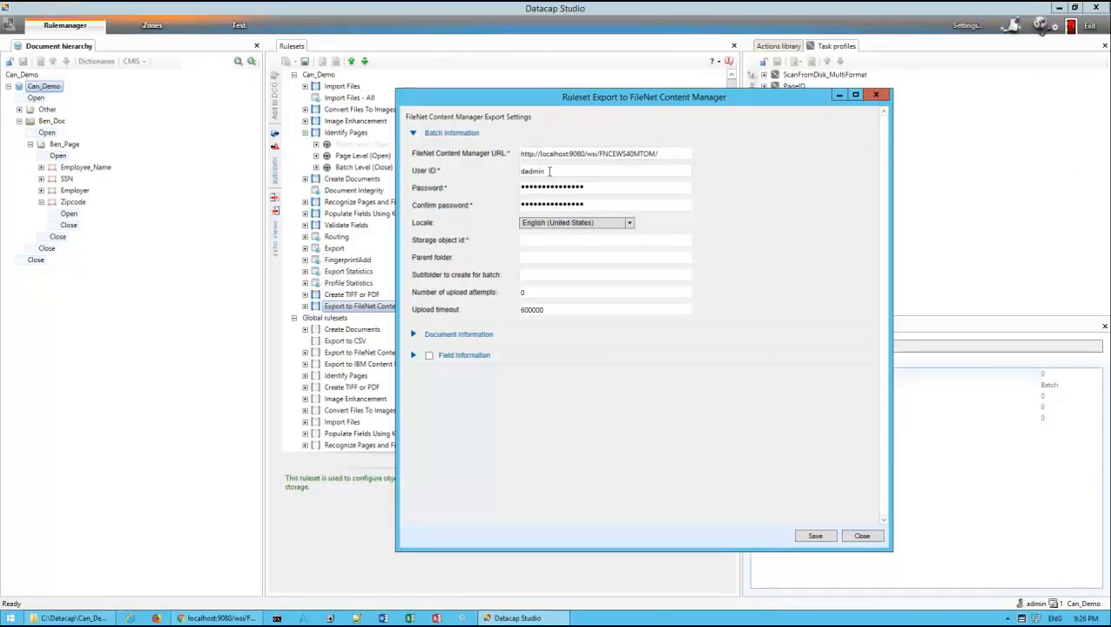
pyautogui.moveTo(590, 188); pyautogui.dragTo(491, 187)
pyautogui.write('••')
pyautogui.doubleClick(599, 202)
pyautogui.write('••')
# - Set the parent folder to \Demo and the storage object id to ECM, and save the batch export settings
pyautogui.click(592, 260)
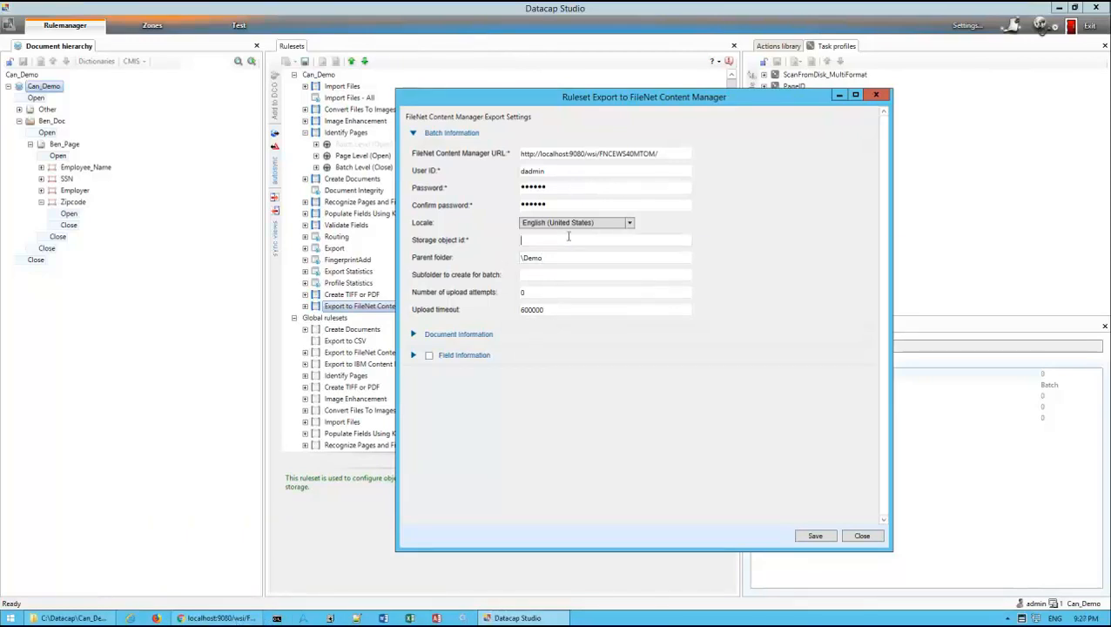
pyautogui.press('BackSpace')
pyautogui.press('BackSpace')
pyautogui.click(817, 536)
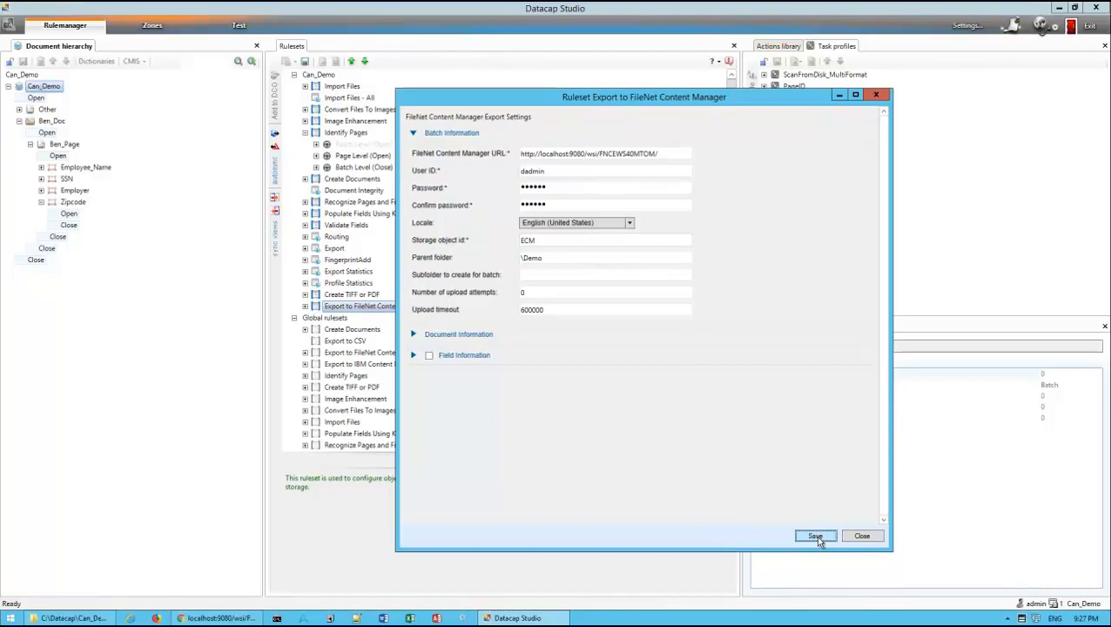
# - For the Ben_Doc document, set the document title to @D\SSN and the class ID to Beneficiary, and fill in the file extension
pyautogui.click(53, 122)
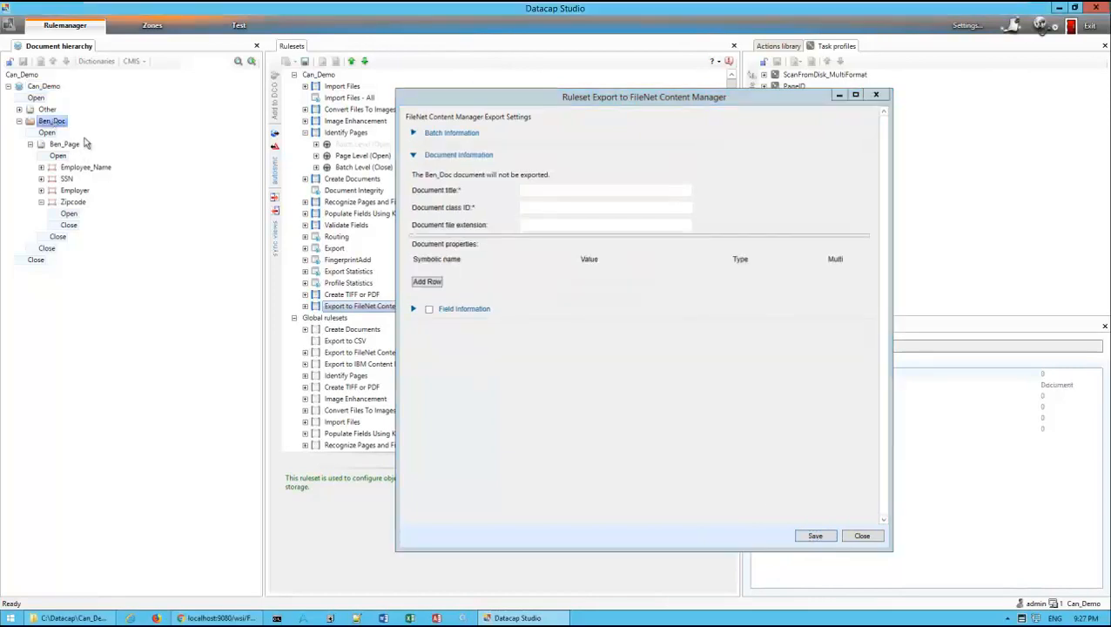
pyautogui.click(533, 190)
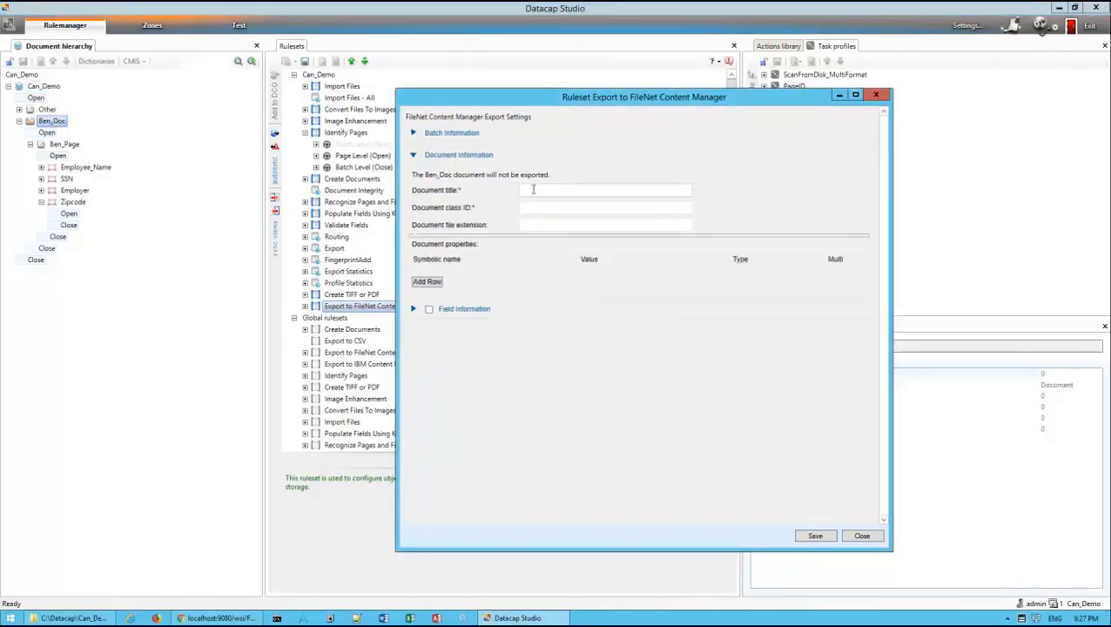
pyautogui.write('@D.SSN')
pyautogui.click(539, 206)
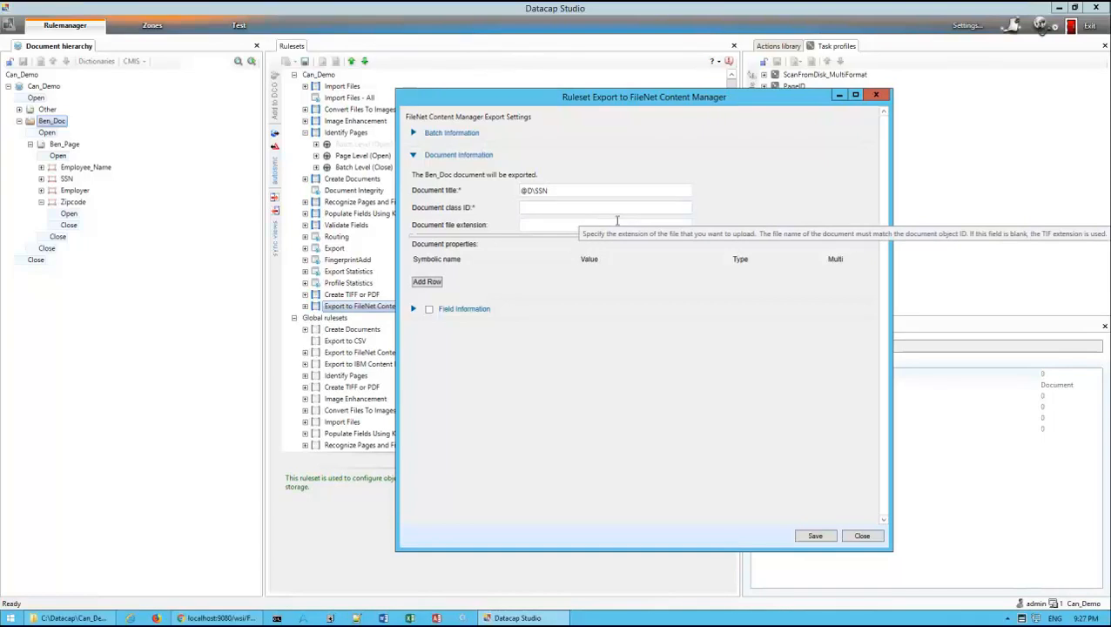
pyautogui.write('Benf')
pyautogui.write('ficiary')
pyautogui.click(566, 225)
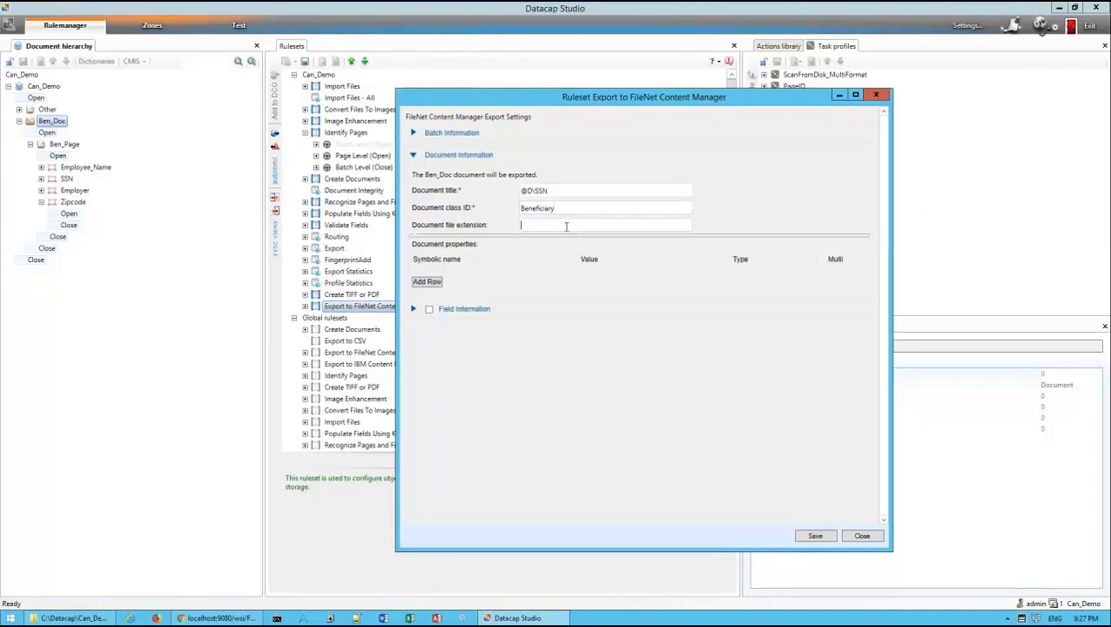
pyautogui.click(63, 144)
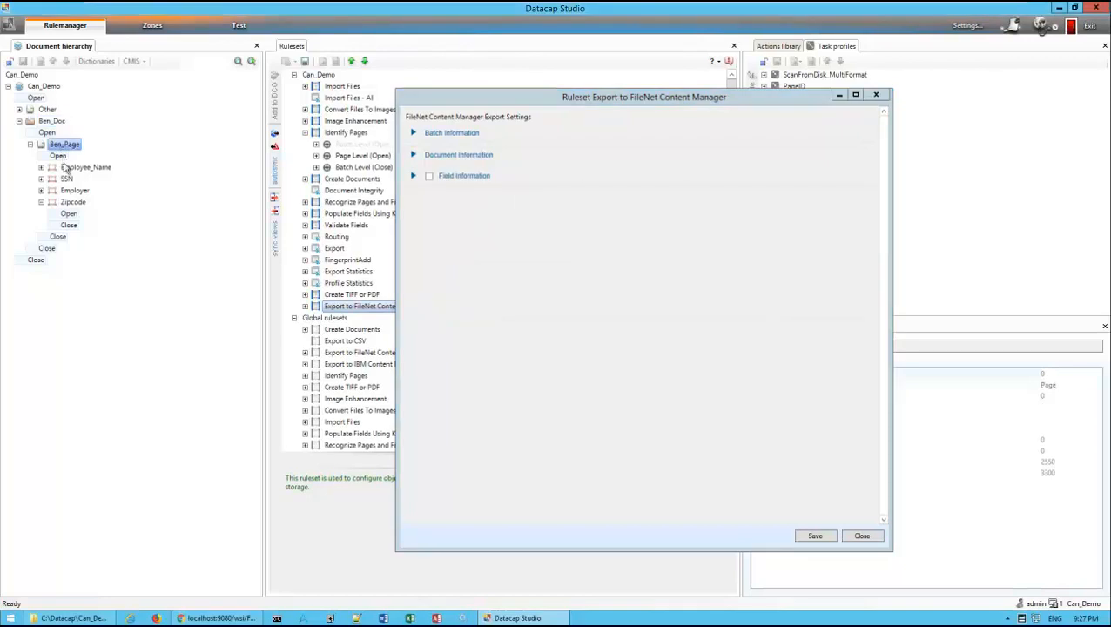
pyautogui.click(429, 177)
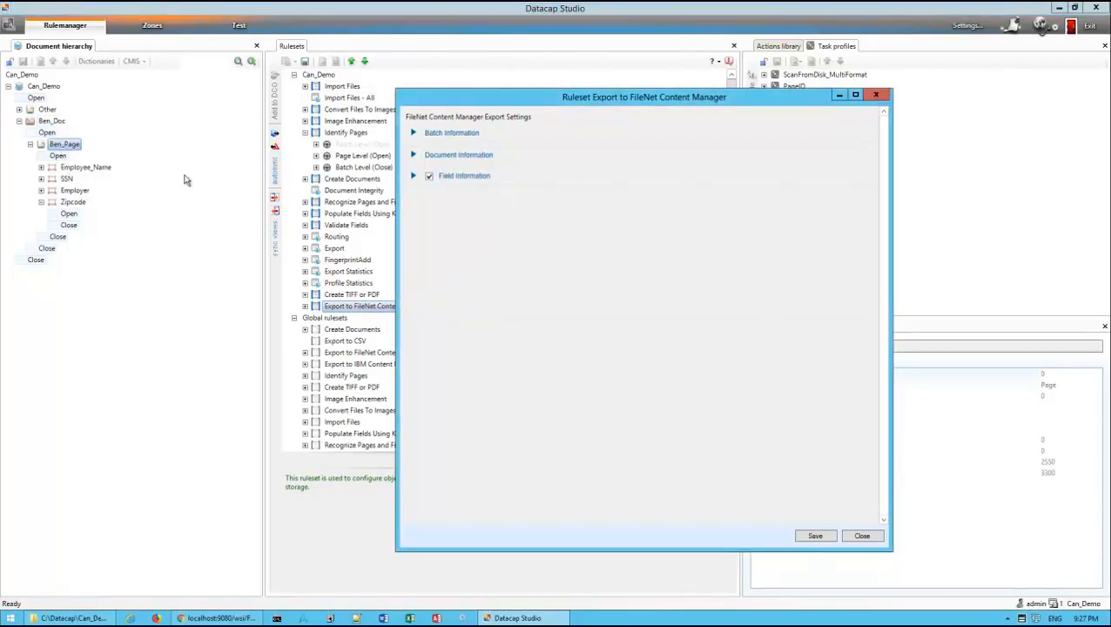
pyautogui.click(97, 174)
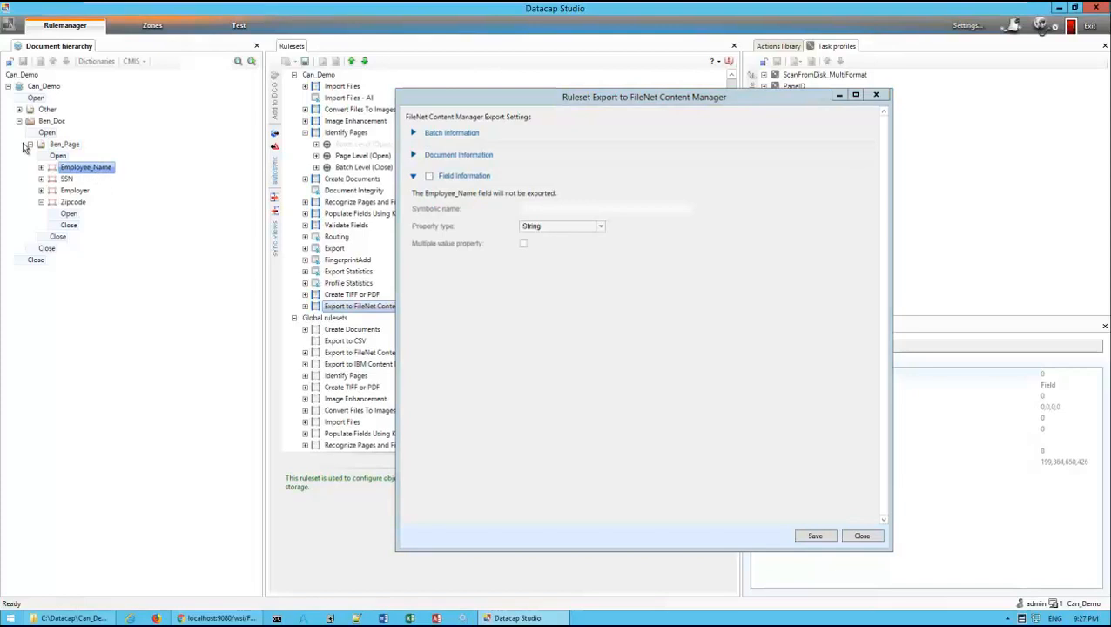
pyautogui.click(74, 145)
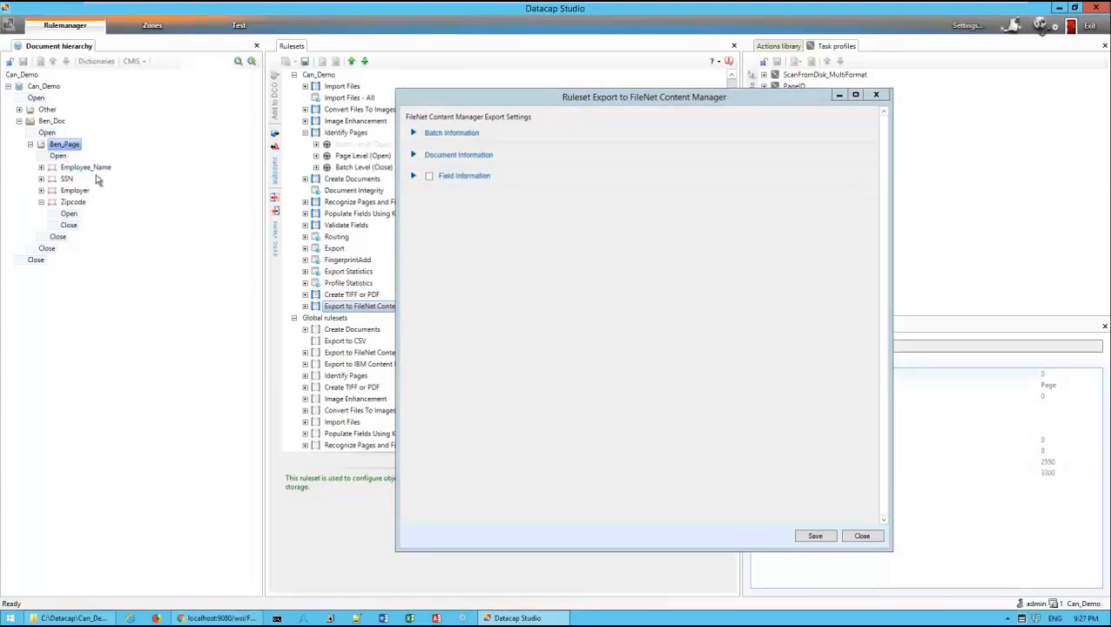
# - Enable export of the Employee_Name field with the symbolic name EmployeeName
pyautogui.click(86, 169)
pyautogui.click(428, 177)
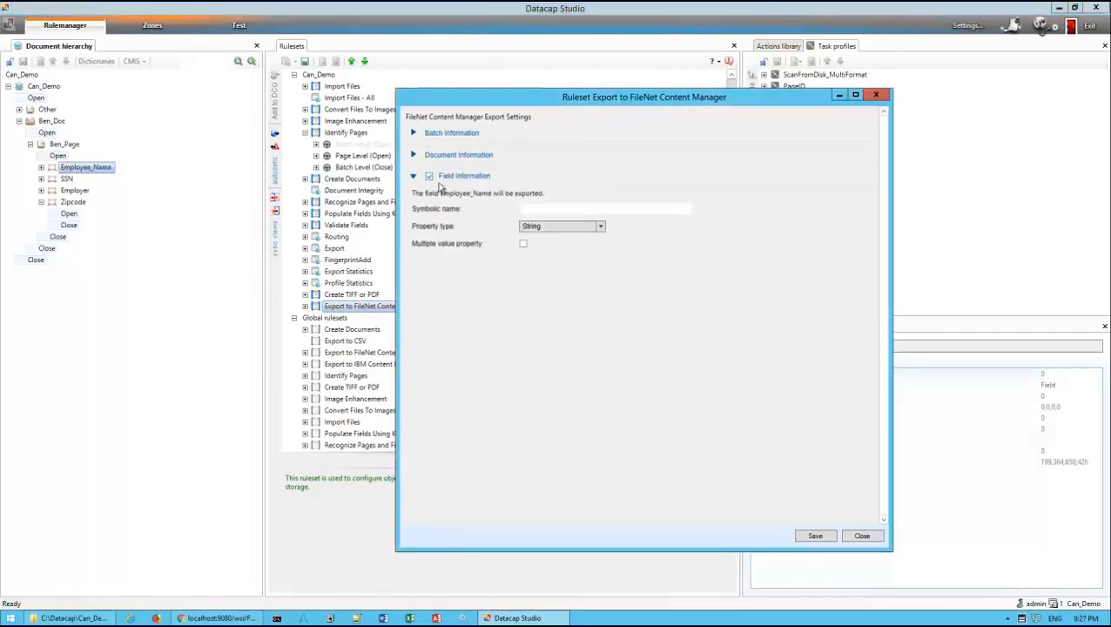
pyautogui.write('EmployeeName')
# - Enable export of the SSN and Employer fields with the symbolic names SSN and Employer
pyautogui.click(66, 179)
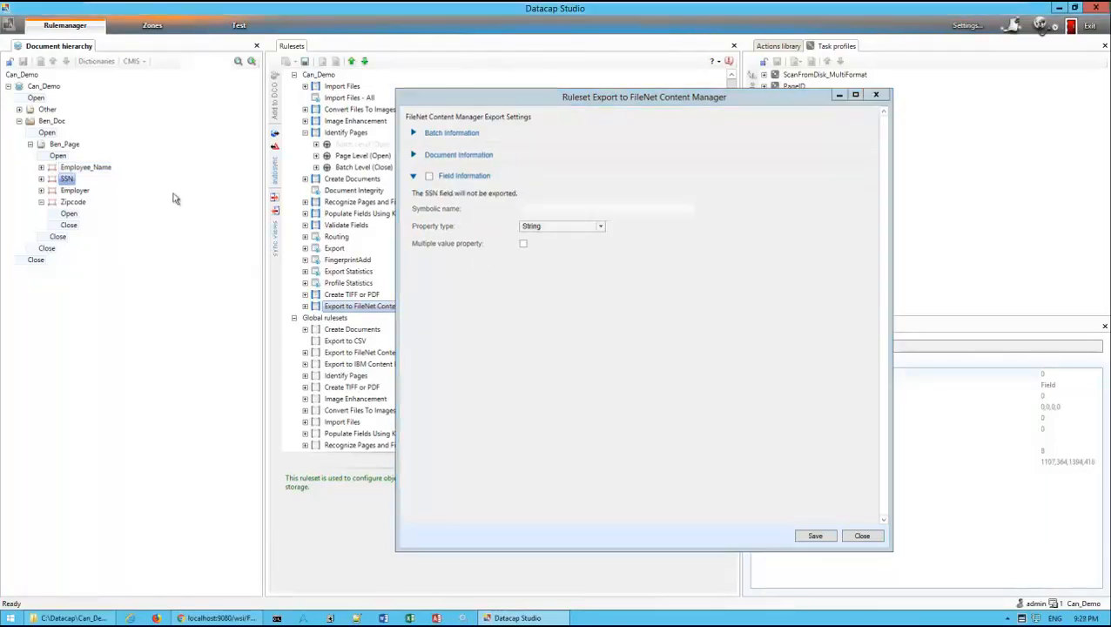
pyautogui.click(472, 182)
pyautogui.write('SSN')
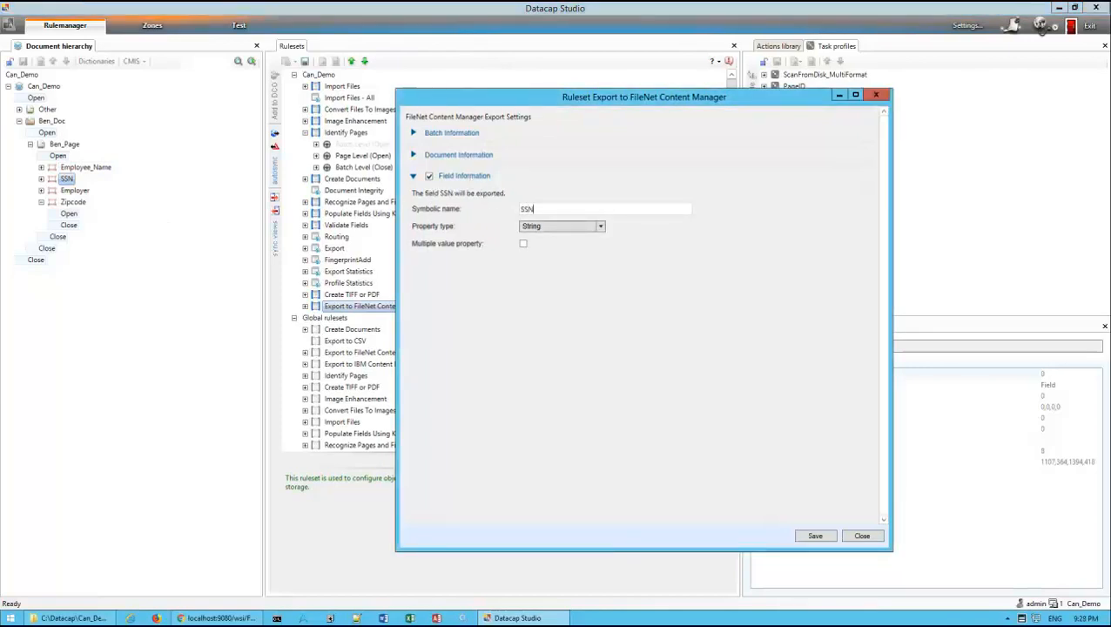
pyautogui.click(75, 189)
pyautogui.click(429, 177)
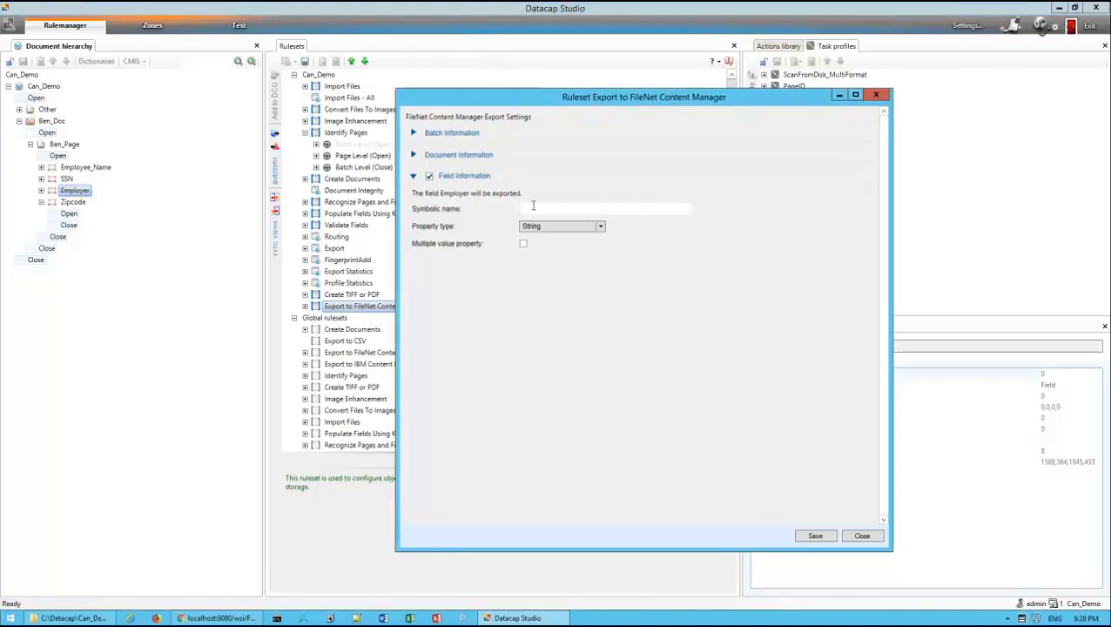
pyautogui.write('Empo')
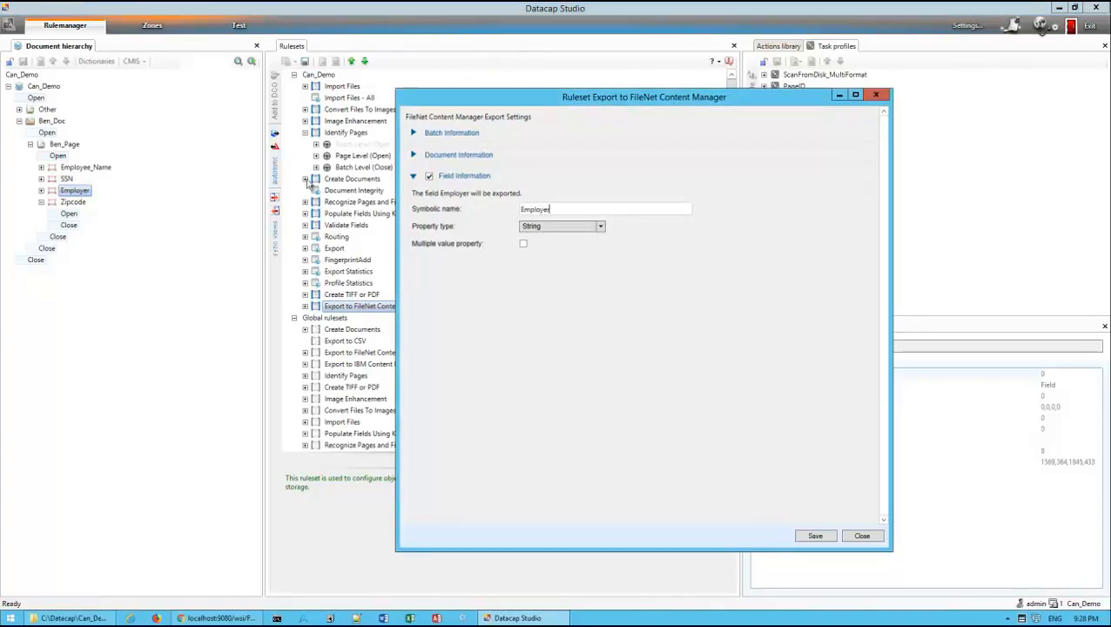
# - Enable export of the Zipcode field with the symbolic name Zipcode, save the ruleset settings and close them
pyautogui.click(73, 202)
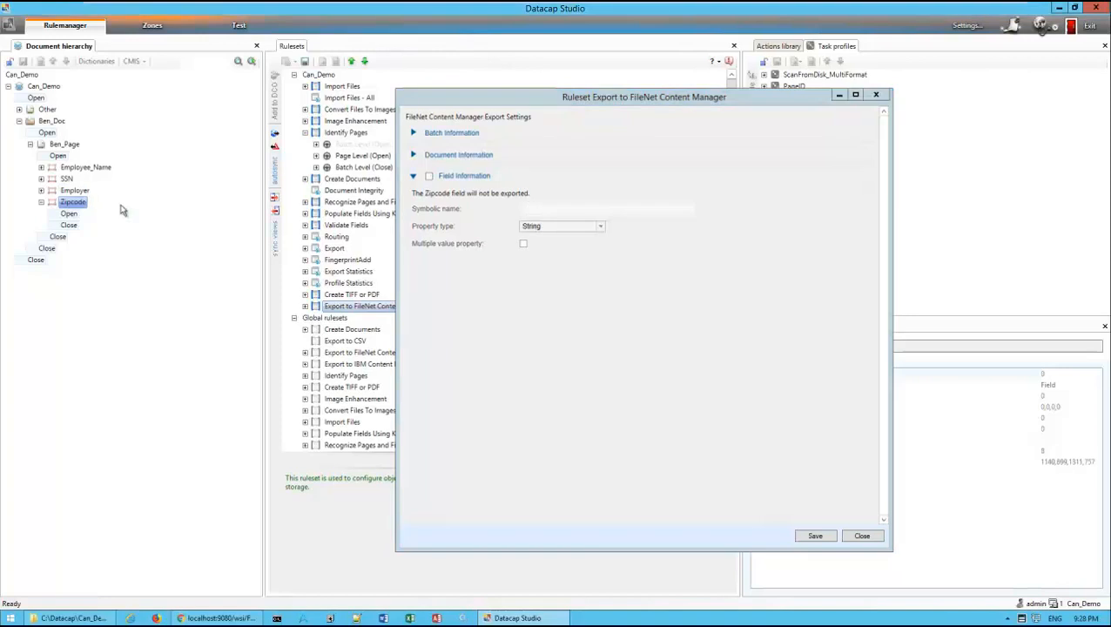
pyautogui.click(429, 176)
pyautogui.write('Zipcode')
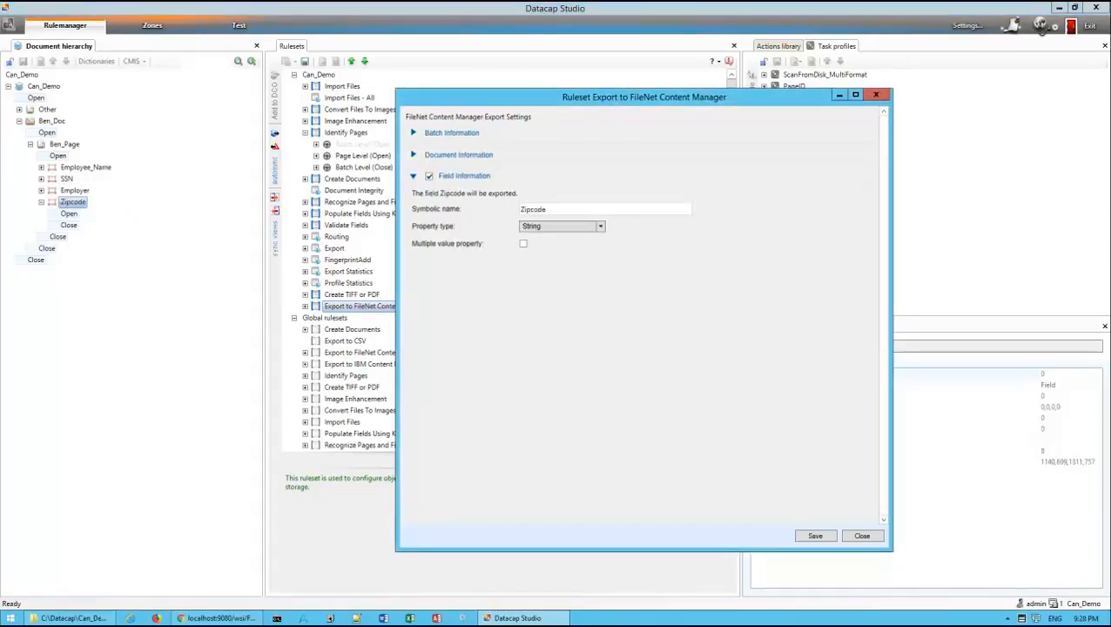
pyautogui.click(815, 535)
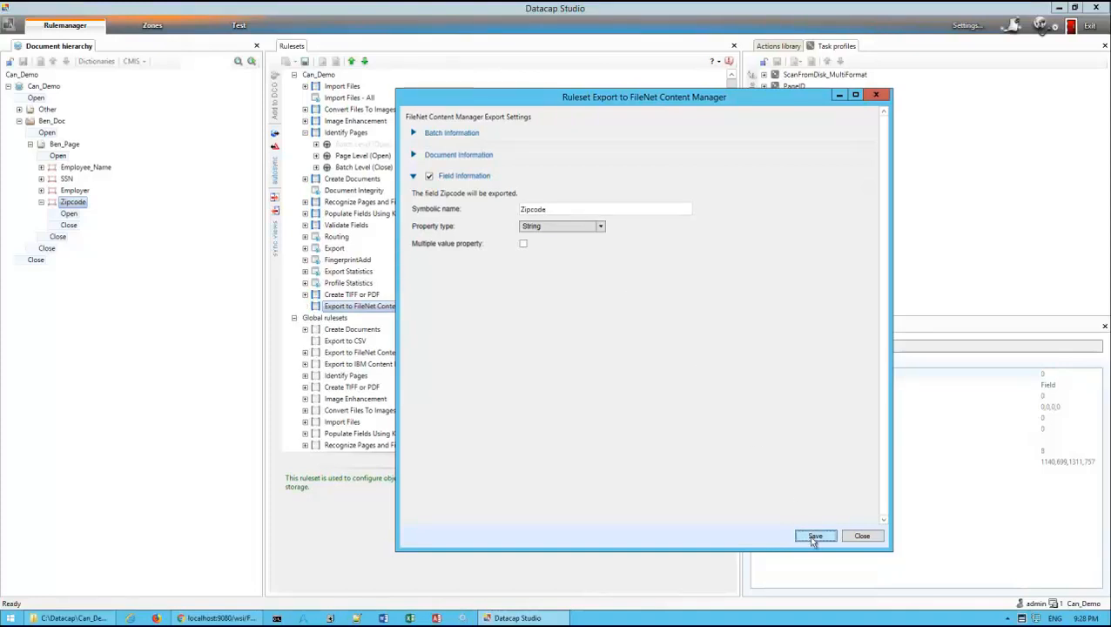
pyautogui.click(862, 535)
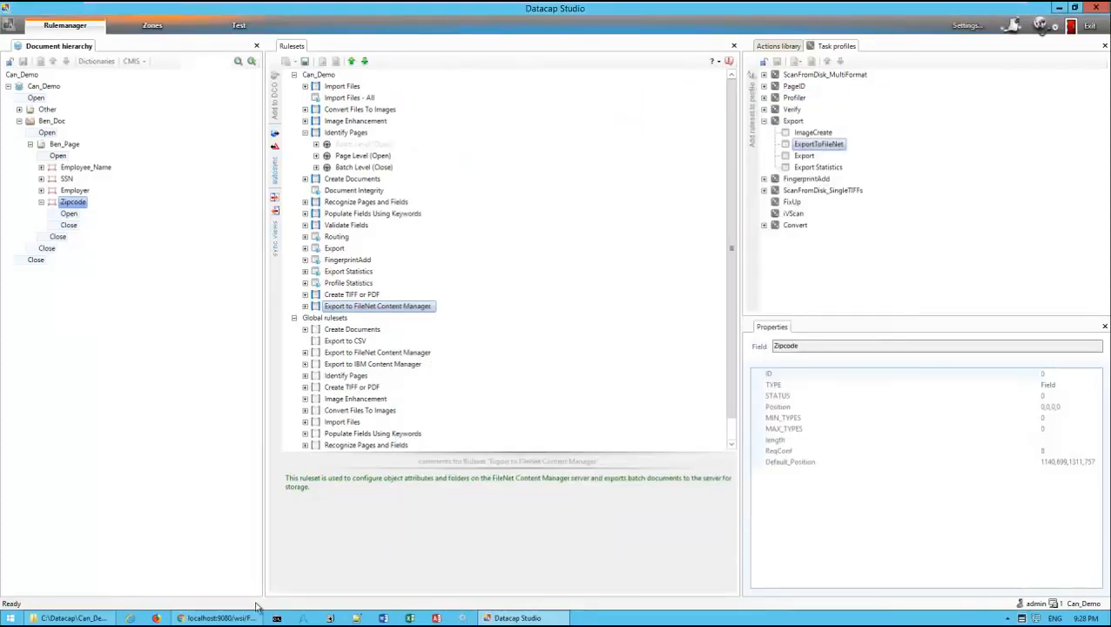
# - Switch to Chrome, open the bookmarked FileNet ACCE Console in a new browser tab and log in with the prefilled credentials
pyautogui.click(213, 617)
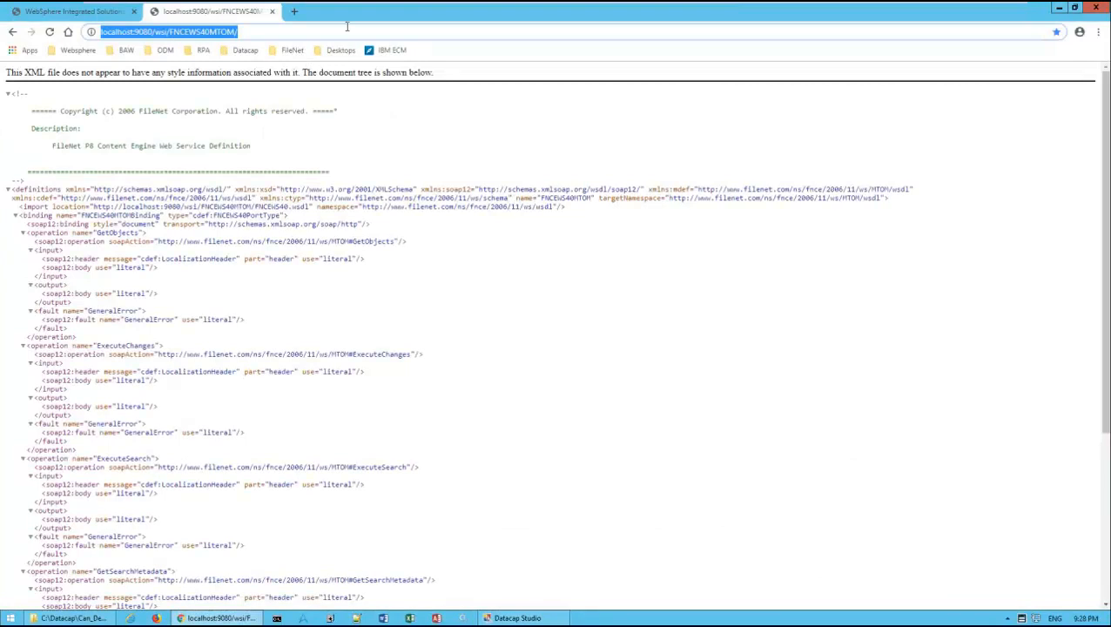
pyautogui.click(294, 12)
pyautogui.click(292, 50)
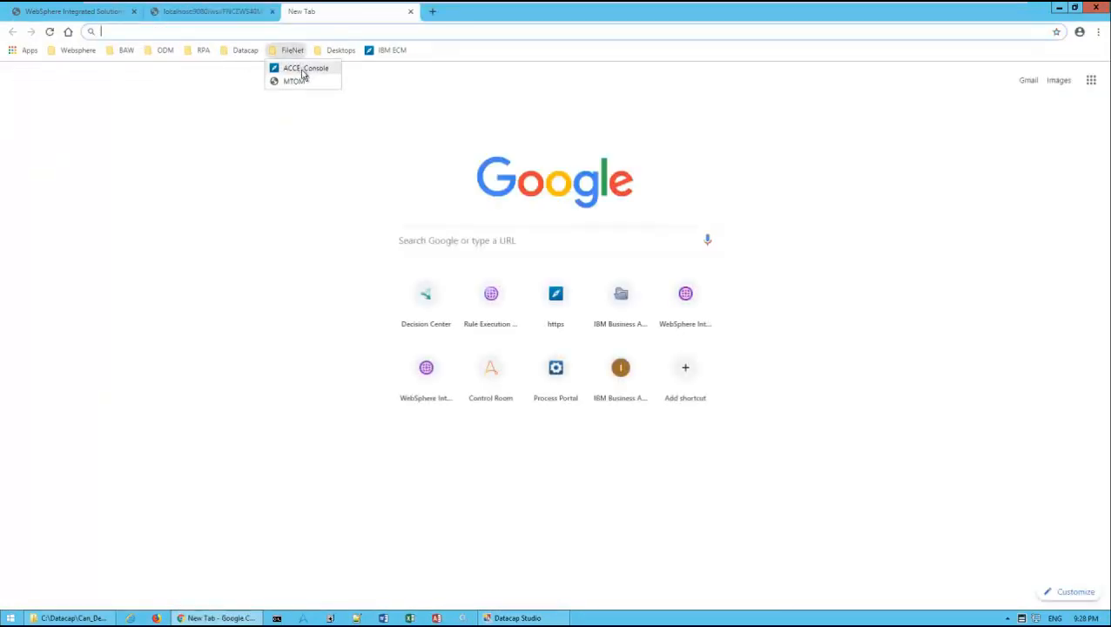
pyautogui.click(302, 69)
pyautogui.click(458, 281)
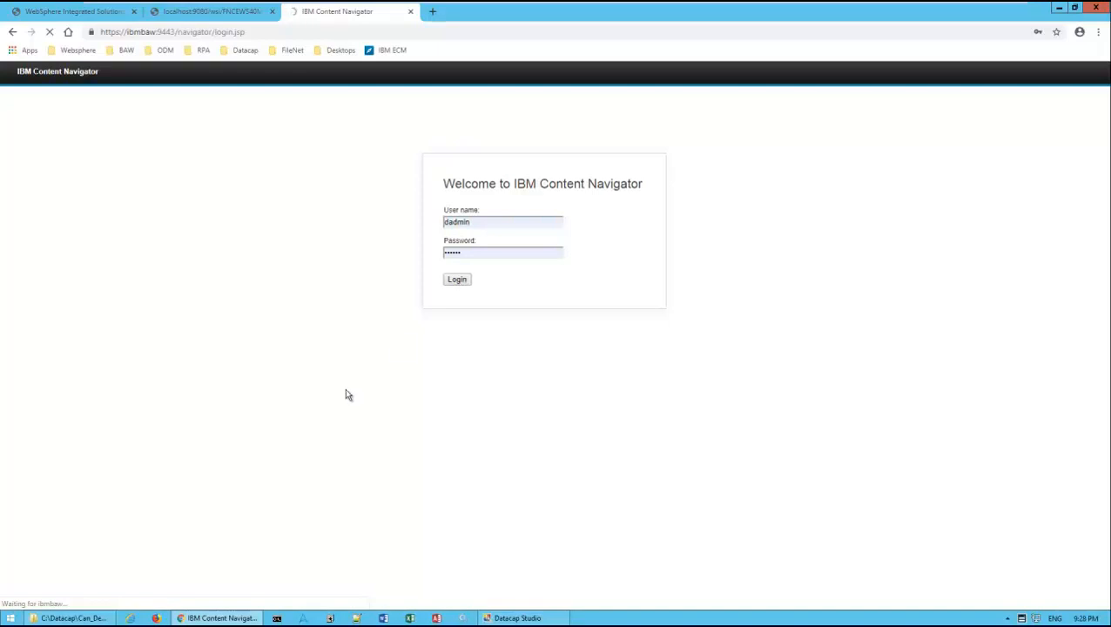
pyautogui.press('Num_Lock')
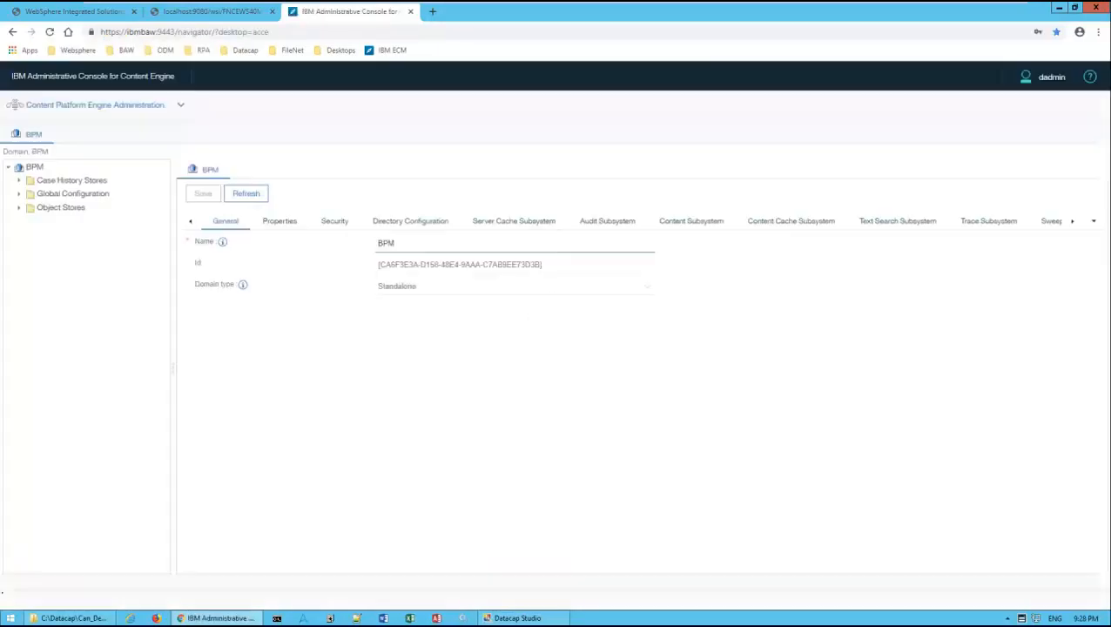
# - In the ECM object store, open the Beneficiary document class and examine the column names of its property definitions
pyautogui.click(19, 209)
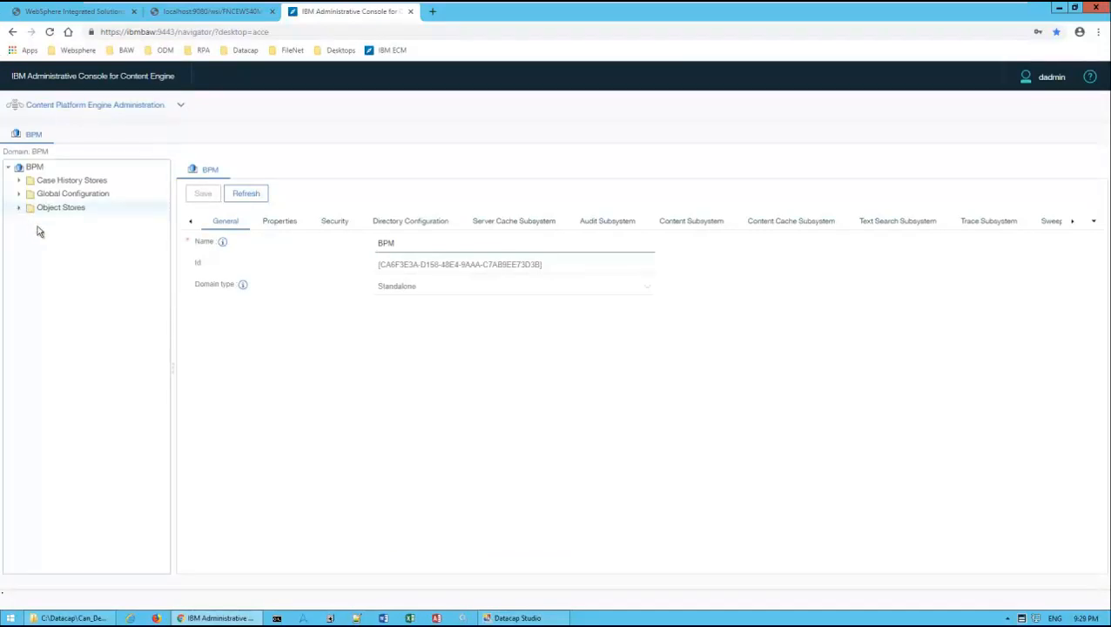
pyautogui.click(58, 262)
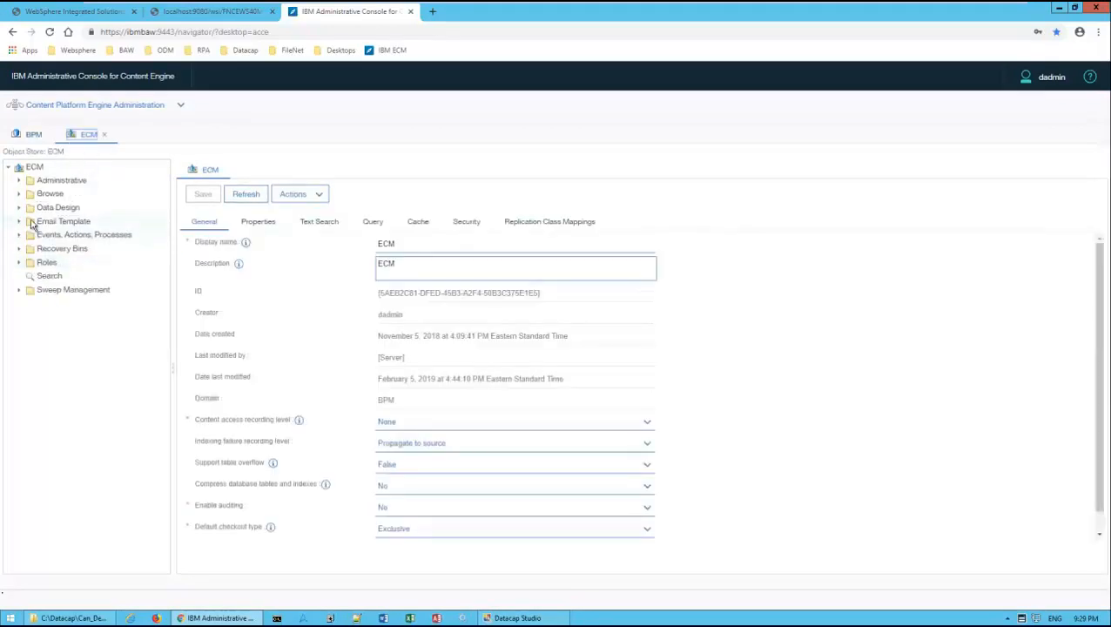
pyautogui.click(20, 209)
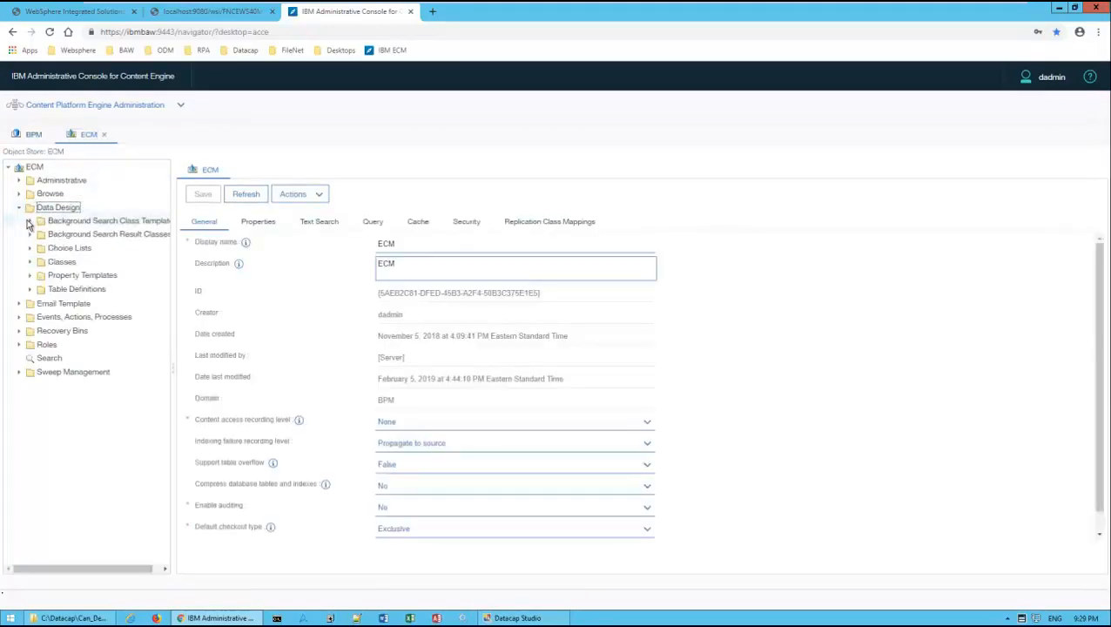
pyautogui.click(30, 262)
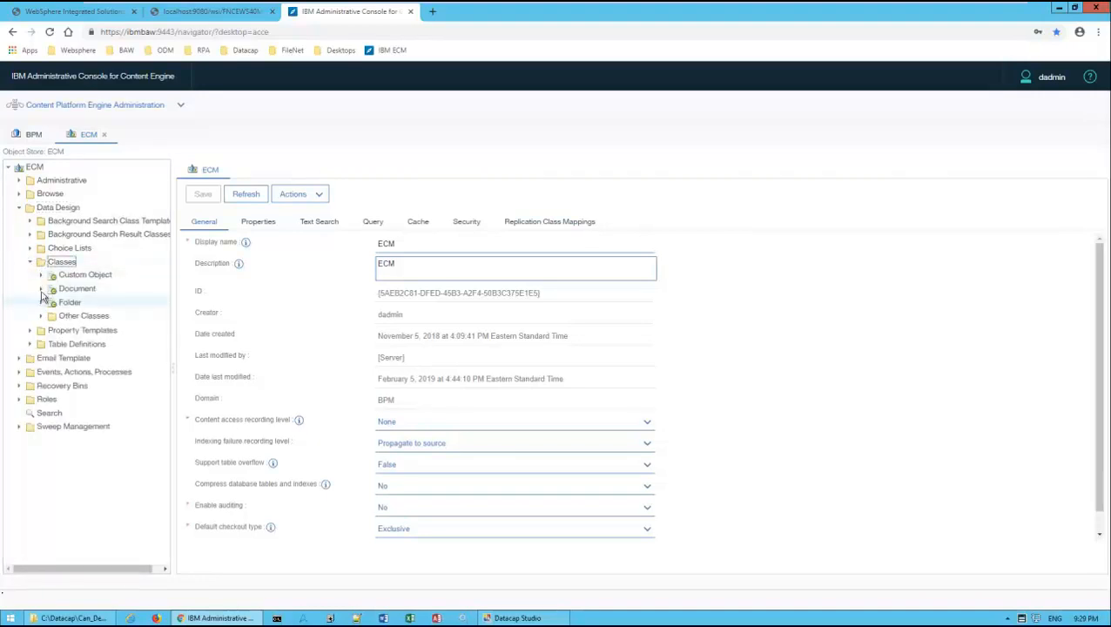
pyautogui.click(40, 288)
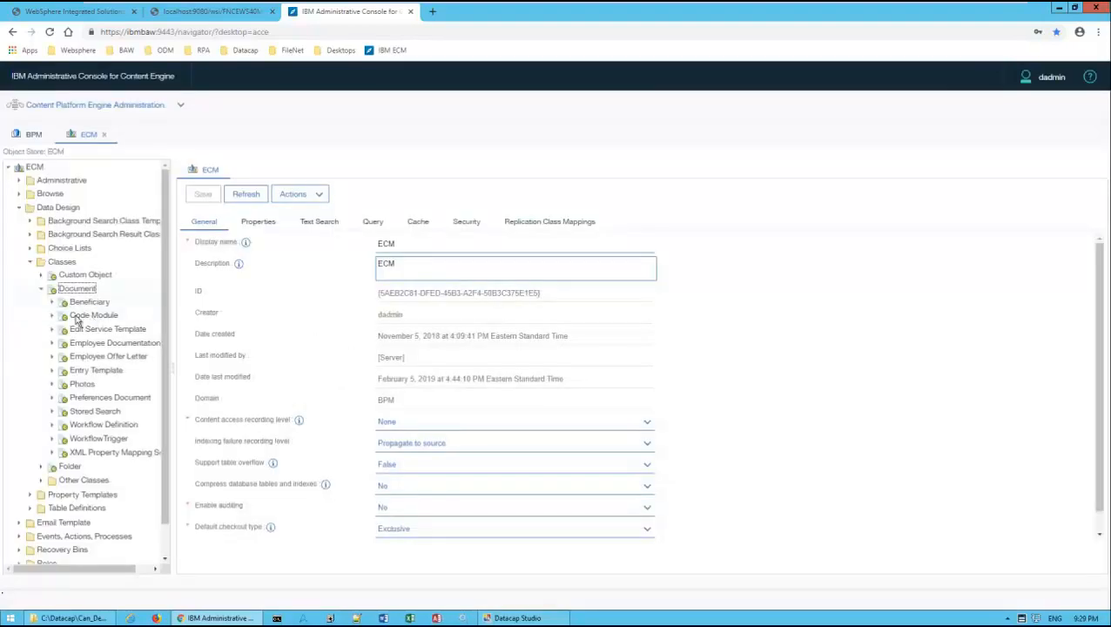
pyautogui.click(88, 303)
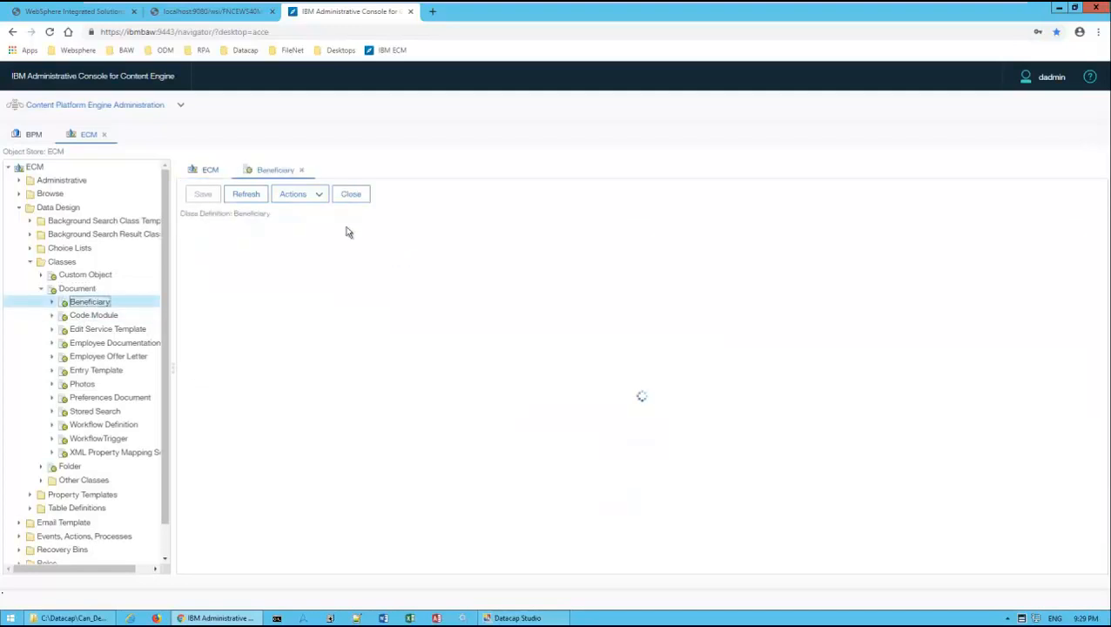
pyautogui.click(342, 233)
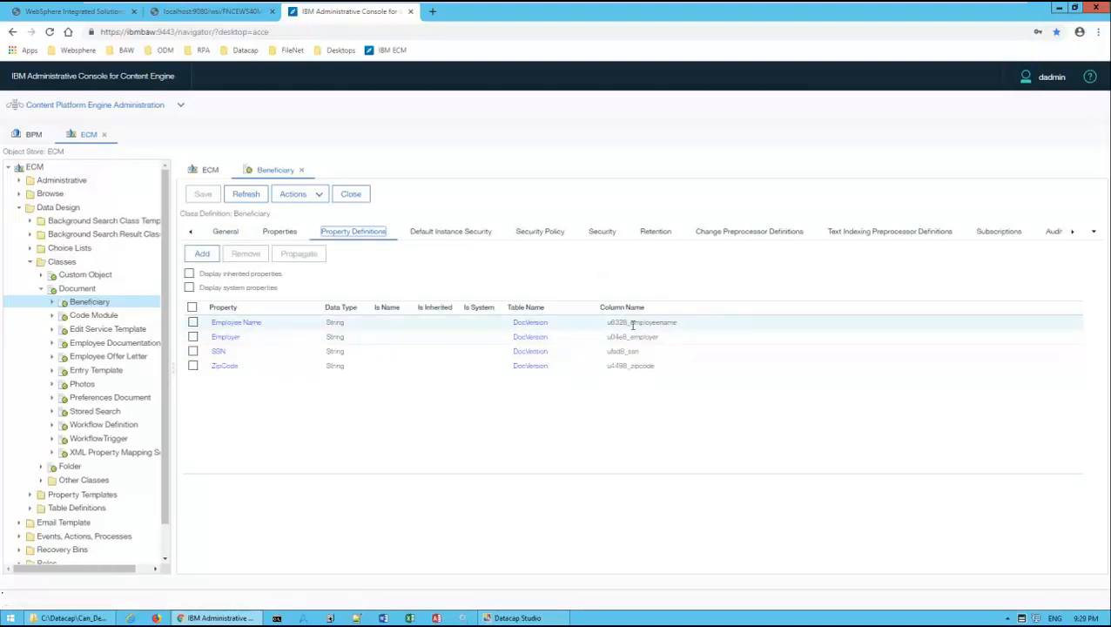
pyautogui.moveTo(633, 324); pyautogui.dragTo(675, 324)
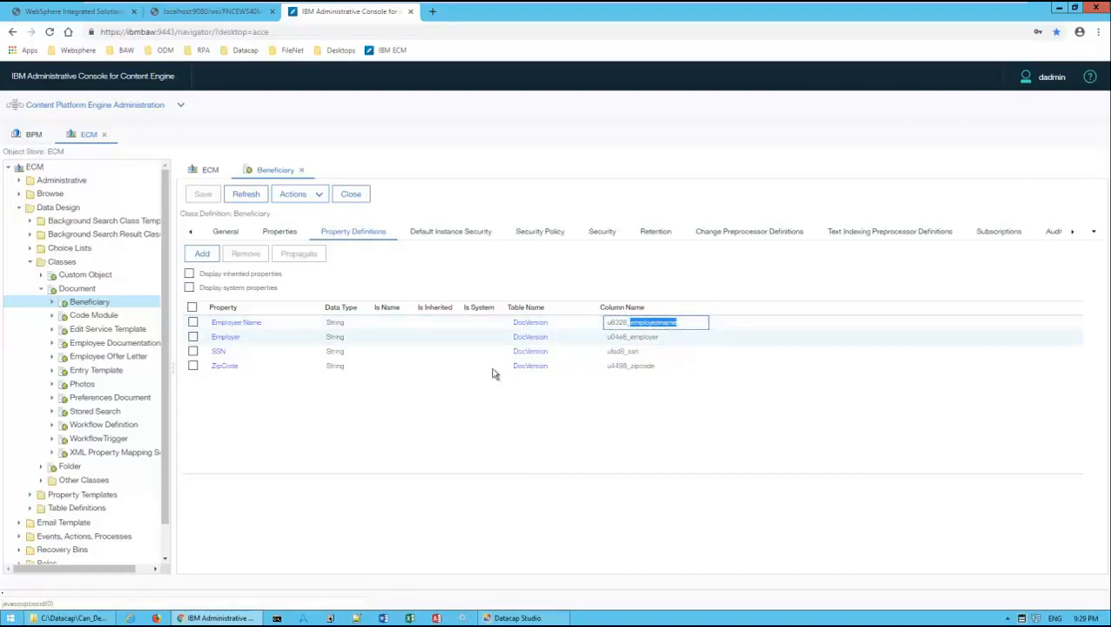
# - Switch to Datacap Studio, reopen the Export to FileNet Content Manager settings, review the batch information for Can_Demo and close them
pyautogui.click(493, 614)
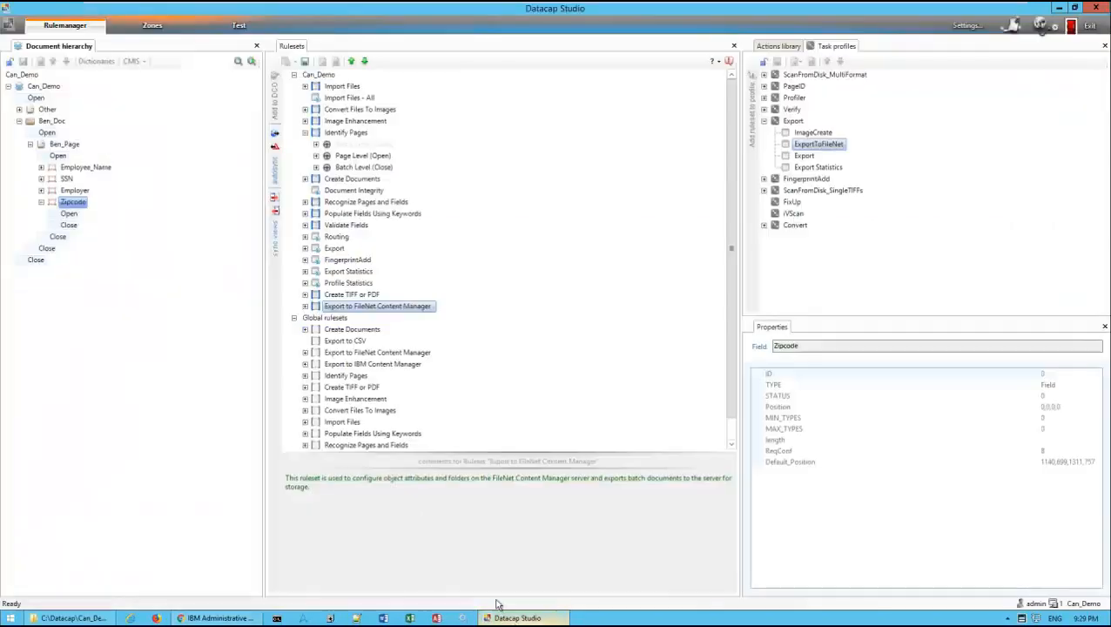
pyautogui.rightClick(400, 311)
pyautogui.click(428, 325)
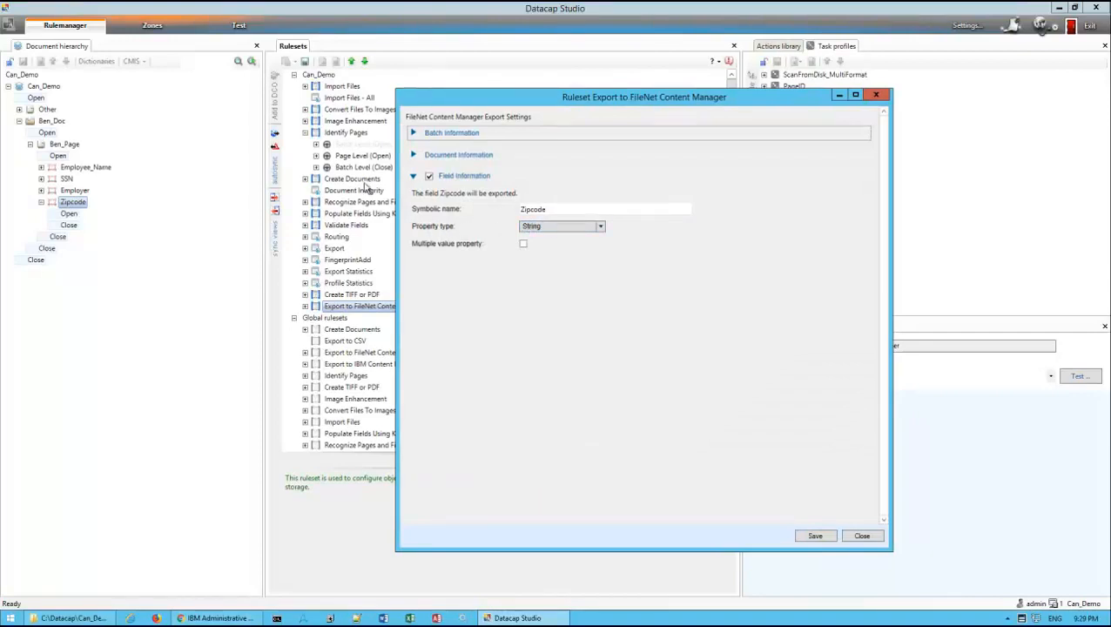
pyautogui.click(41, 88)
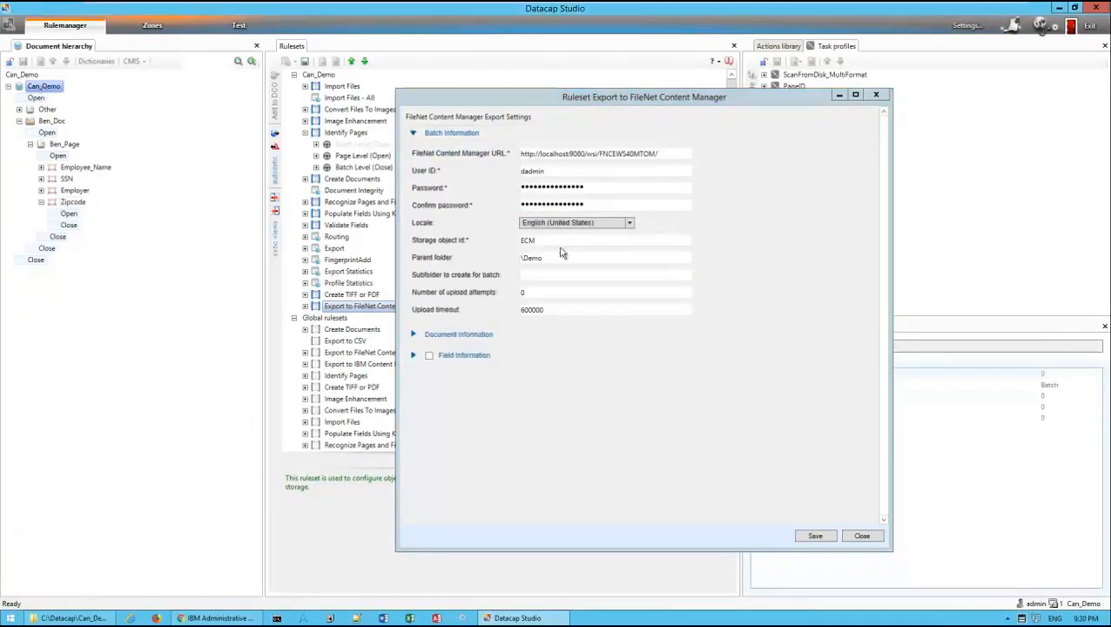
pyautogui.click(861, 535)
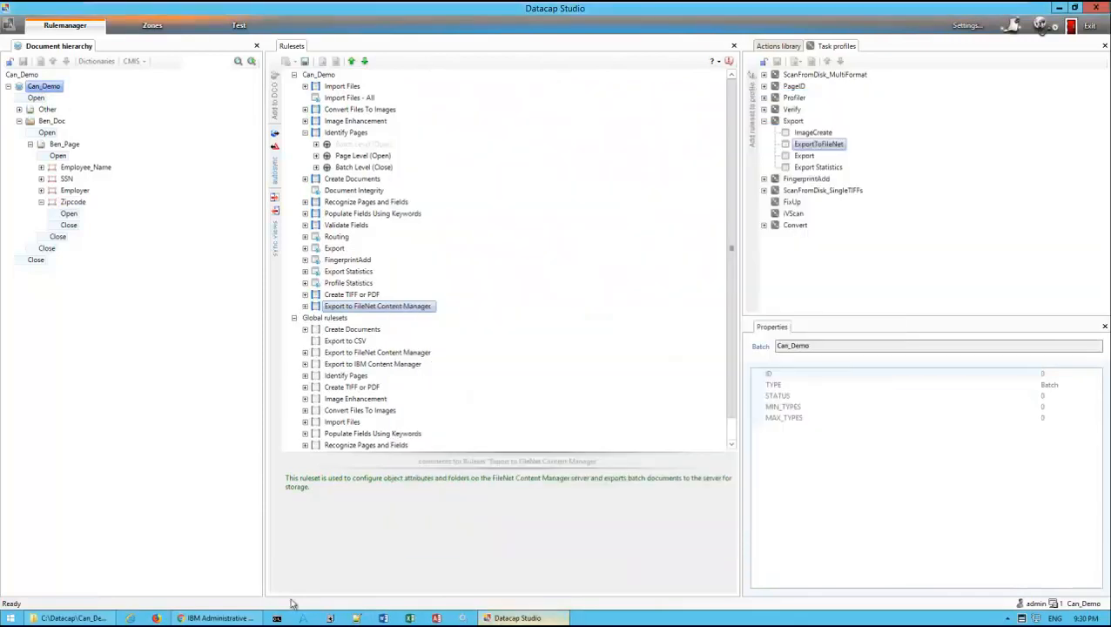
# - Switch to the Content Engine console in Chrome, check the contents of the root-level Demo folder and open the IBM ECM desktop
pyautogui.click(214, 618)
pyautogui.click(19, 194)
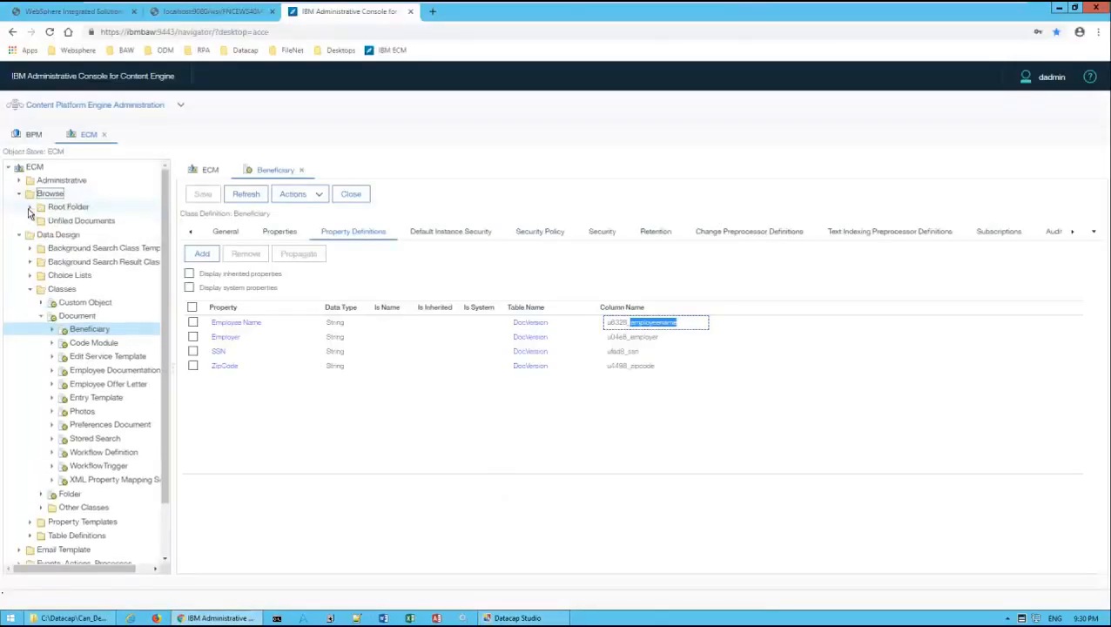
pyautogui.click(30, 208)
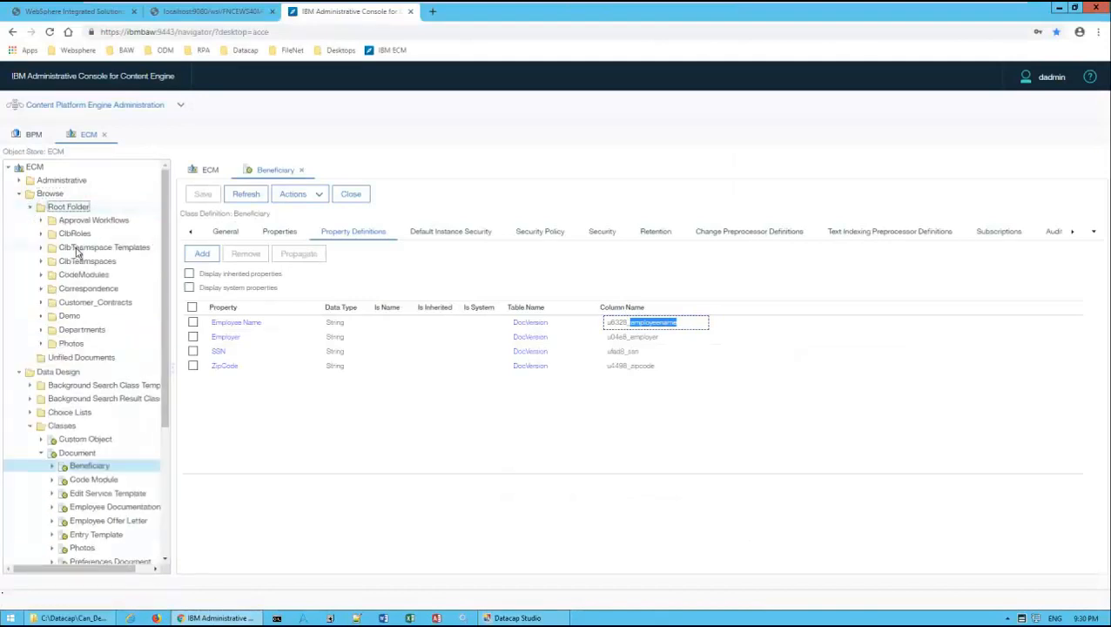
pyautogui.click(75, 318)
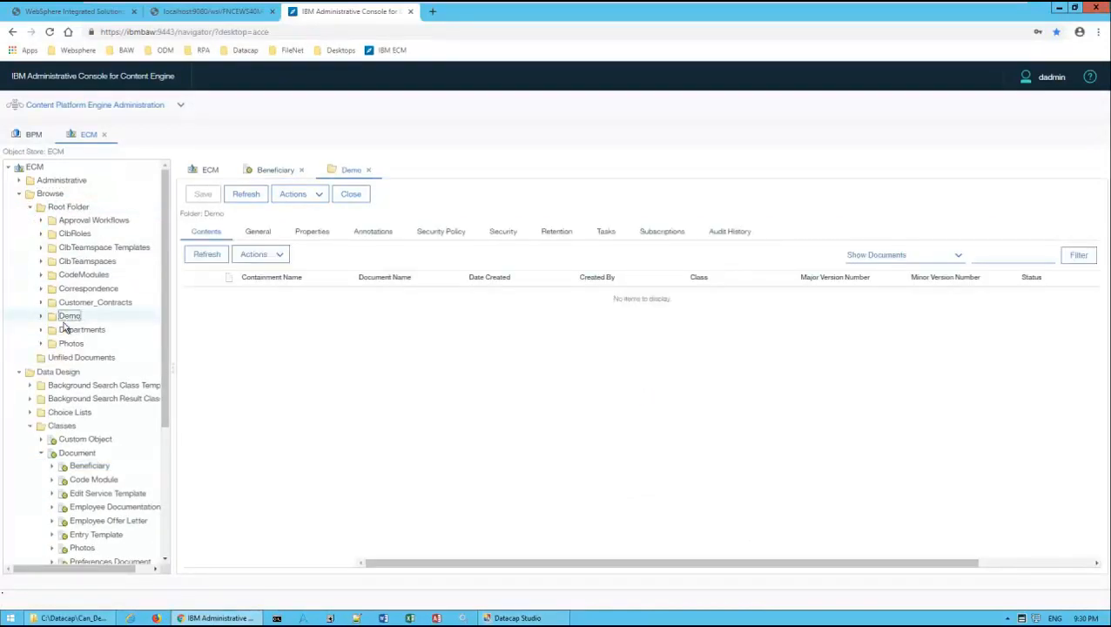
pyautogui.click(40, 316)
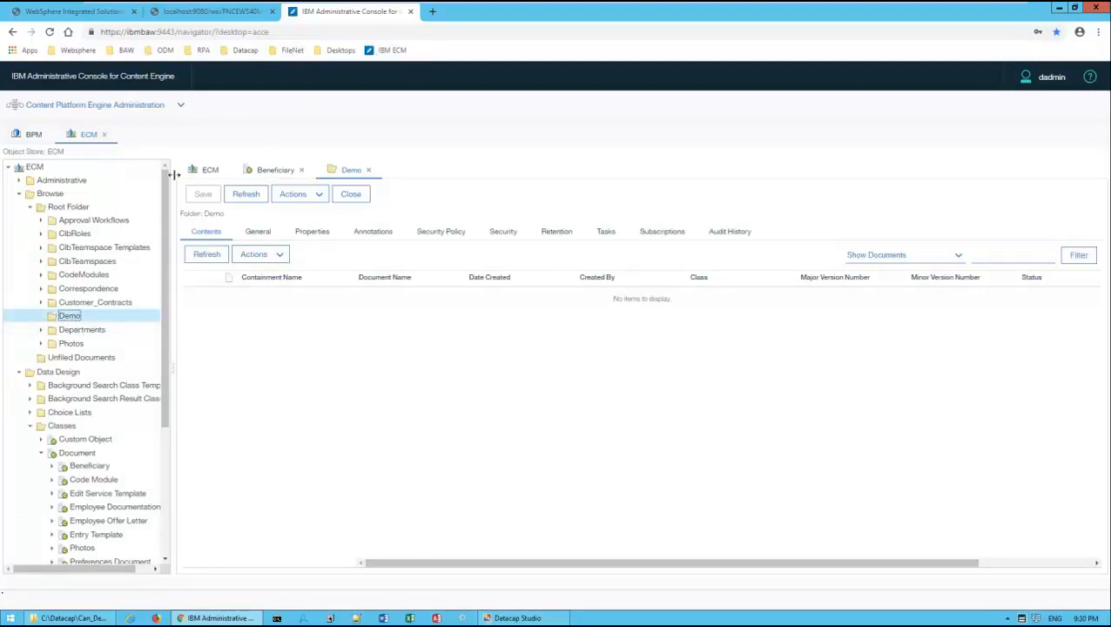
pyautogui.click(394, 50)
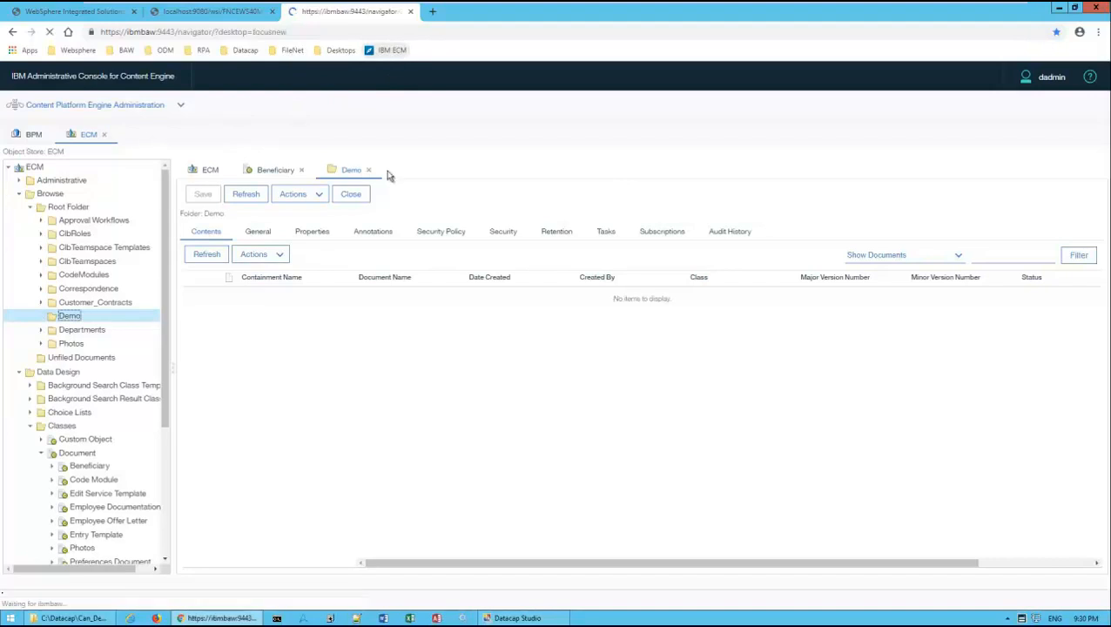
# - Switch to Datacap Studio's Test view and try to choose a task profile
pyautogui.click(517, 618)
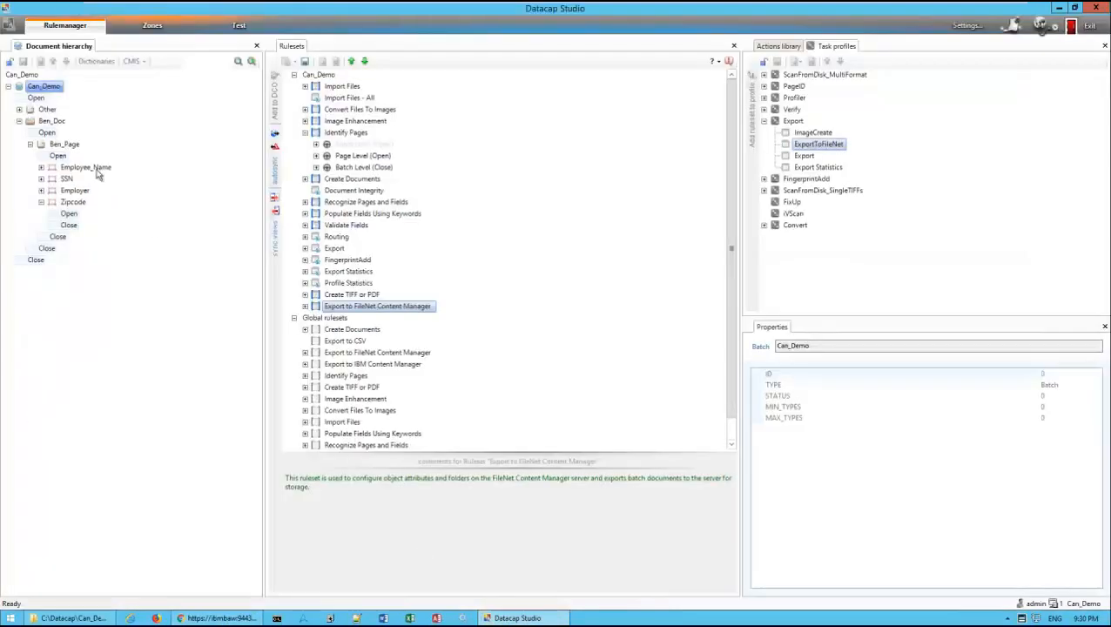
pyautogui.click(239, 27)
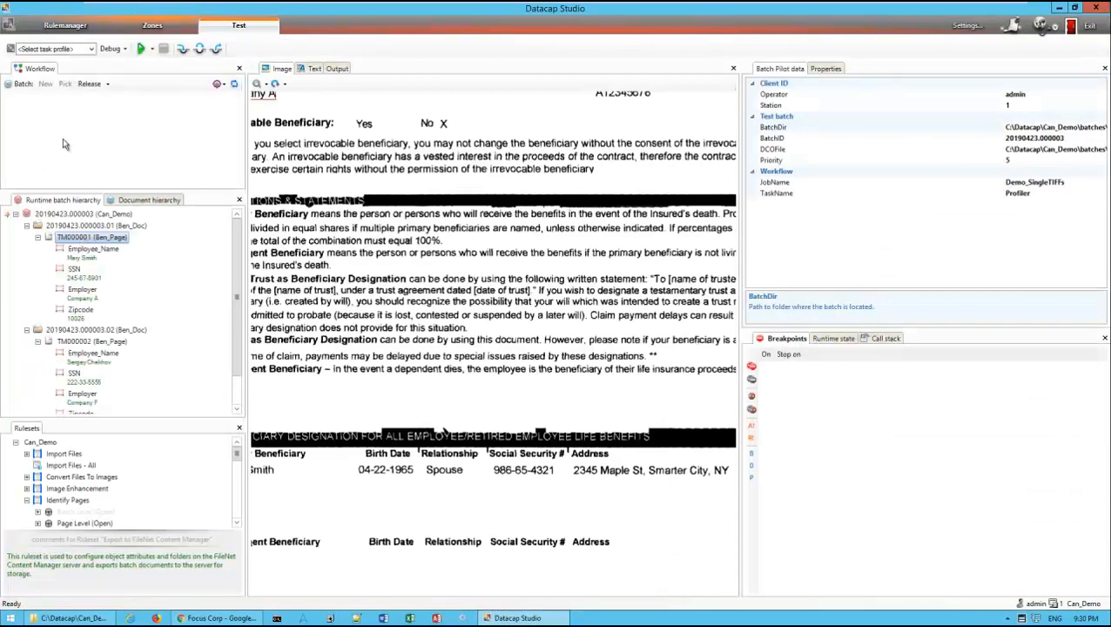
pyautogui.click(77, 51)
pyautogui.click(149, 178)
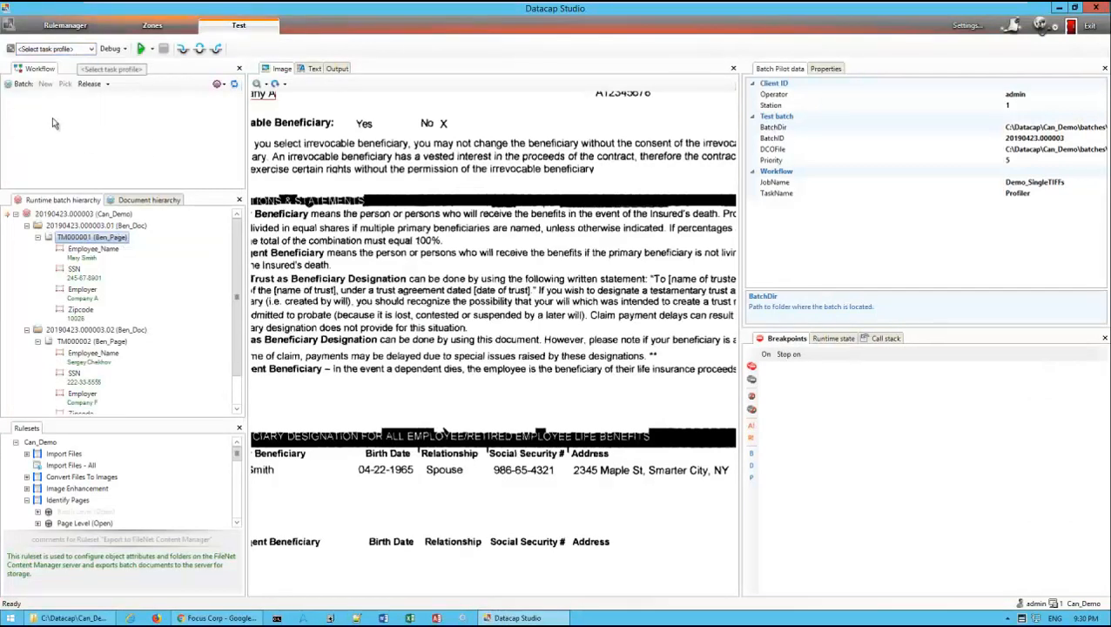
# - Close Datacap Studio and launch it again
pyautogui.press('Num_Lock')
pyautogui.press('Num_Lock')
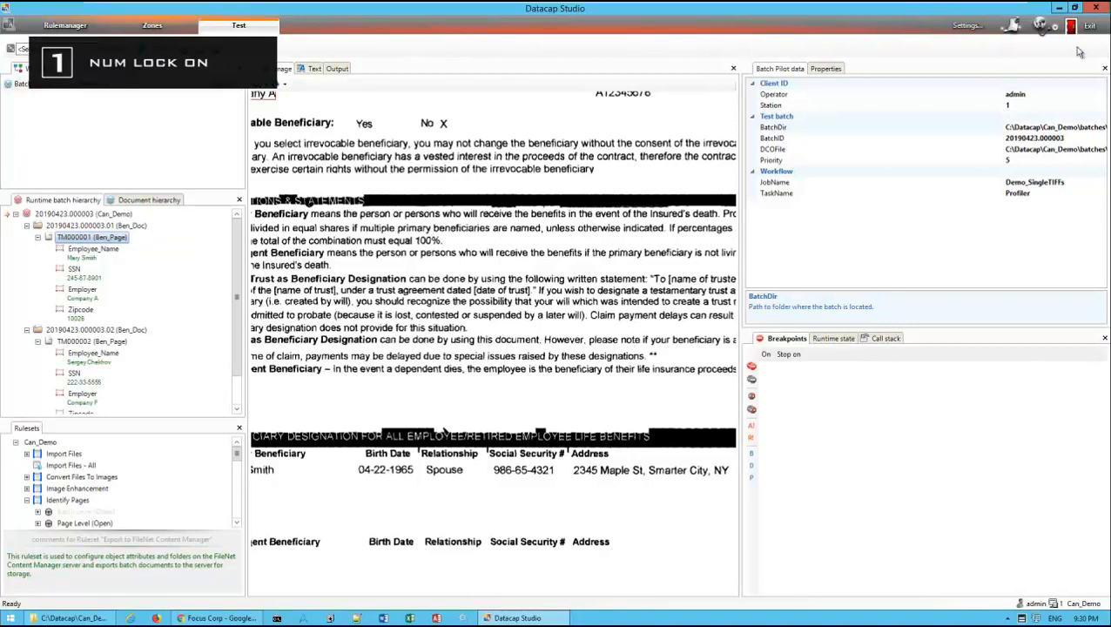
pyautogui.click(1096, 7)
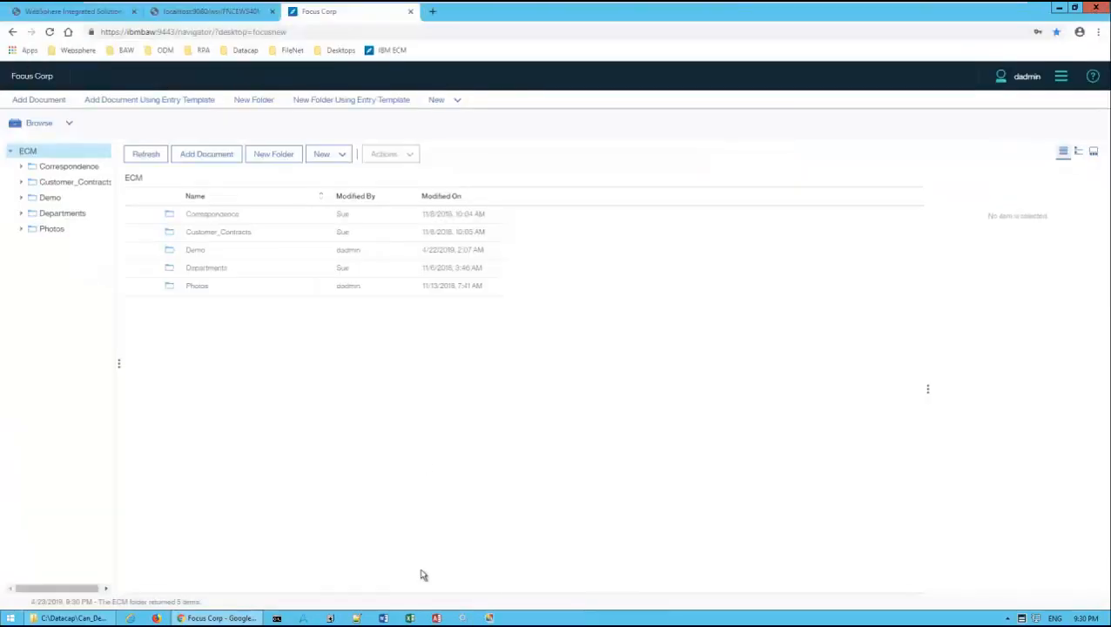
pyautogui.click(489, 615)
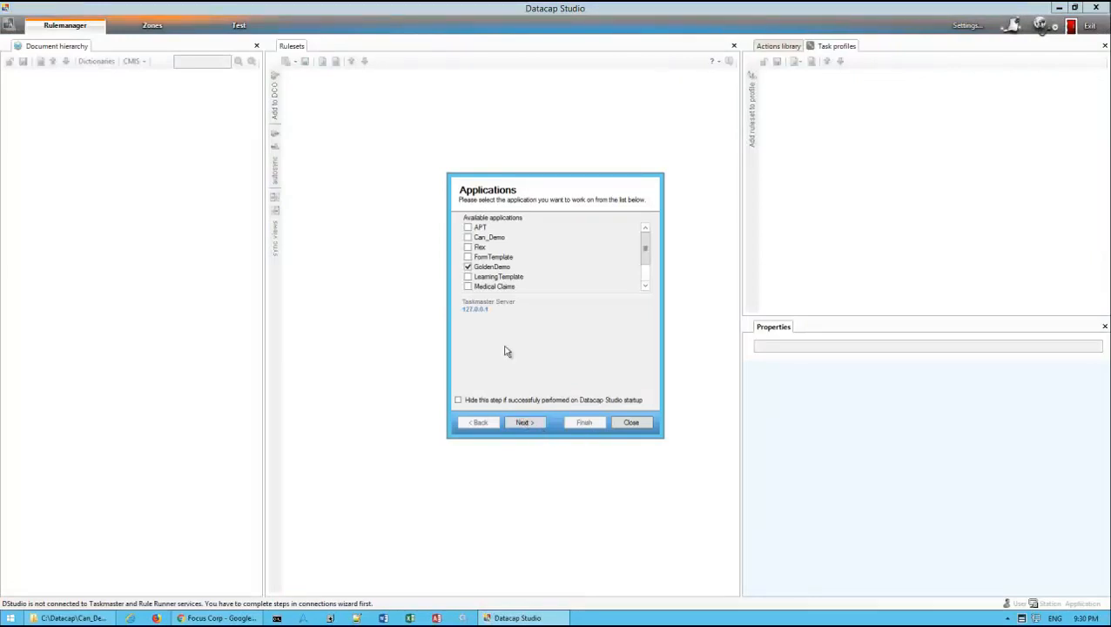
# - Select the Can_Demo application and connect to it
pyautogui.click(477, 238)
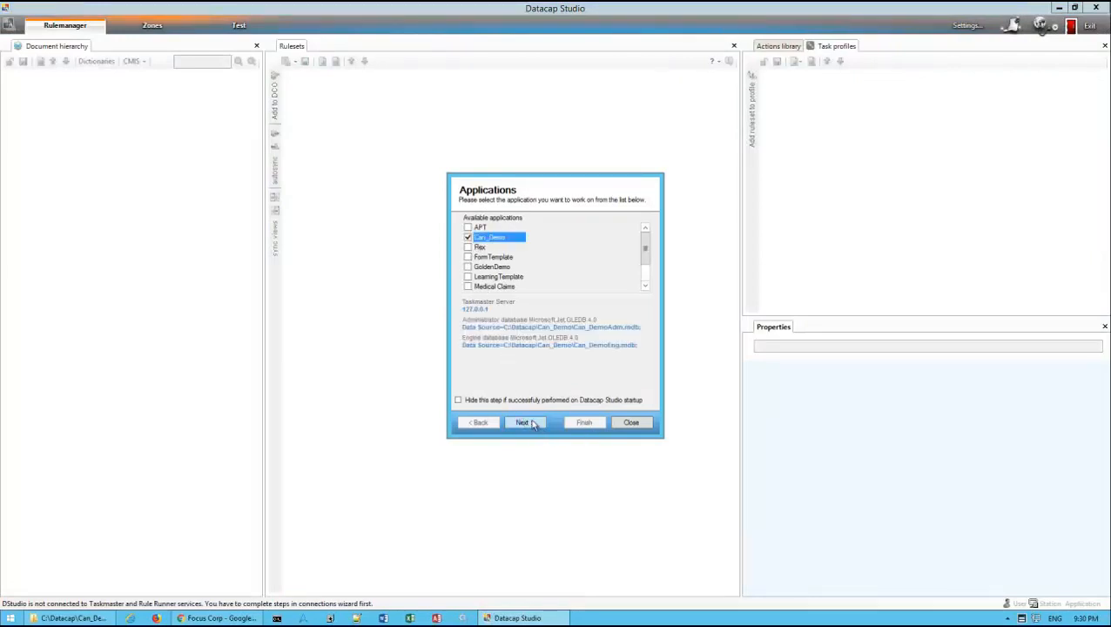
pyautogui.click(527, 422)
pyautogui.press('Return')
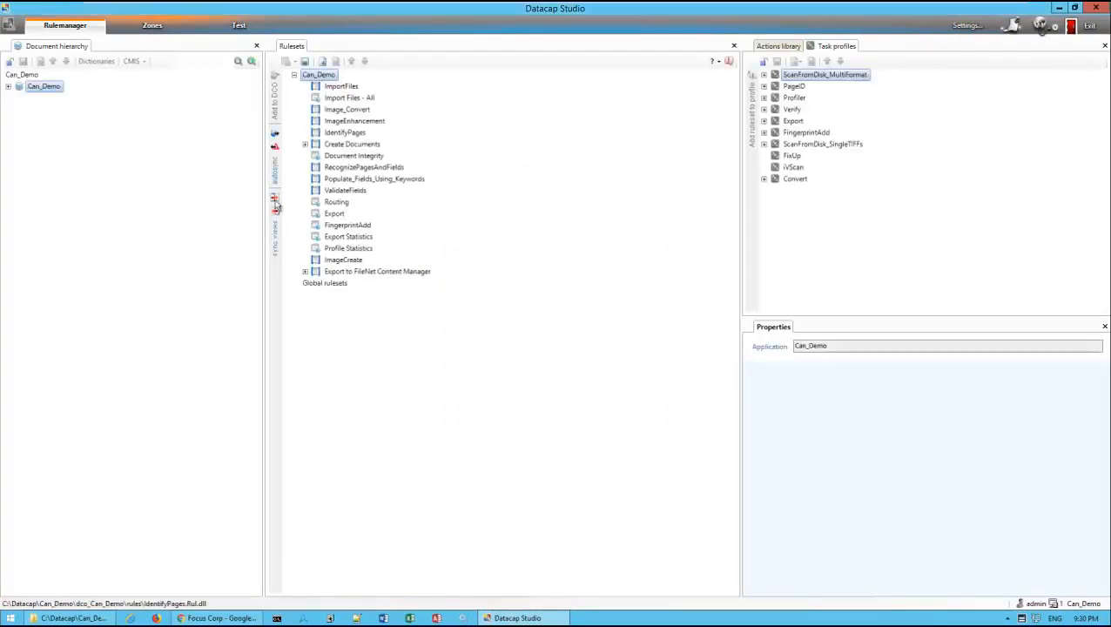
# - In the Test view, create a new batch for the Demo_SingleTIFFs VScan task and run it with the ScanFromDisk_SingleTIFFs profile
pyautogui.click(240, 26)
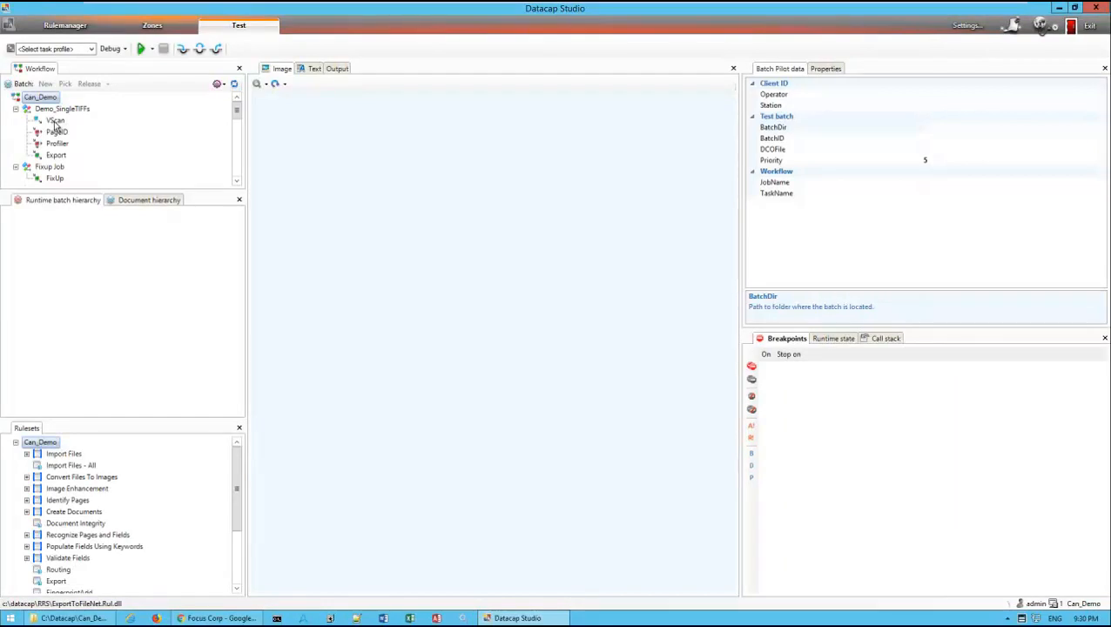
pyautogui.rightClick(52, 121)
pyautogui.click(81, 129)
pyautogui.click(91, 49)
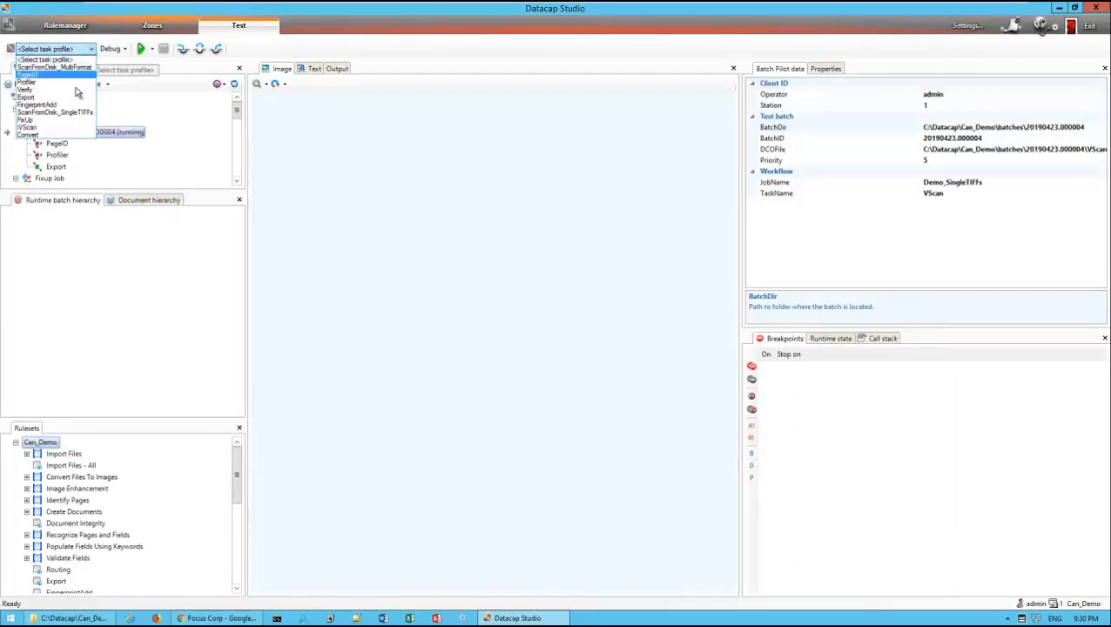
pyautogui.click(53, 107)
pyautogui.click(140, 50)
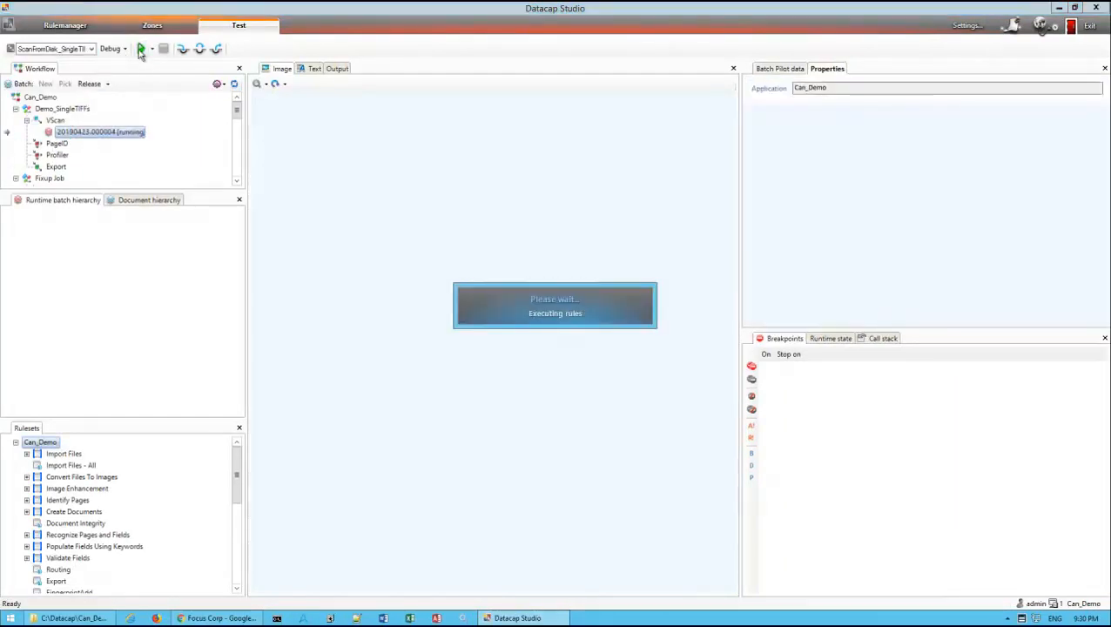
# - Run the PageID task profile on the batch and advance the batch to the Profiler task
pyautogui.click(141, 50)
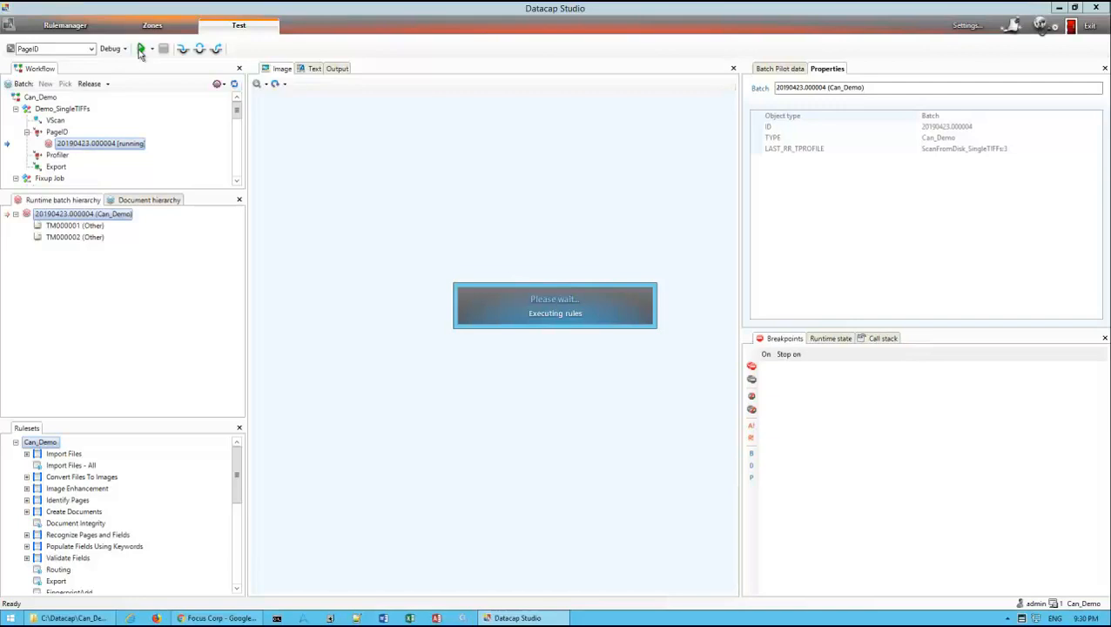
pyautogui.press('Num_Lock')
pyautogui.press('Num_Lock')
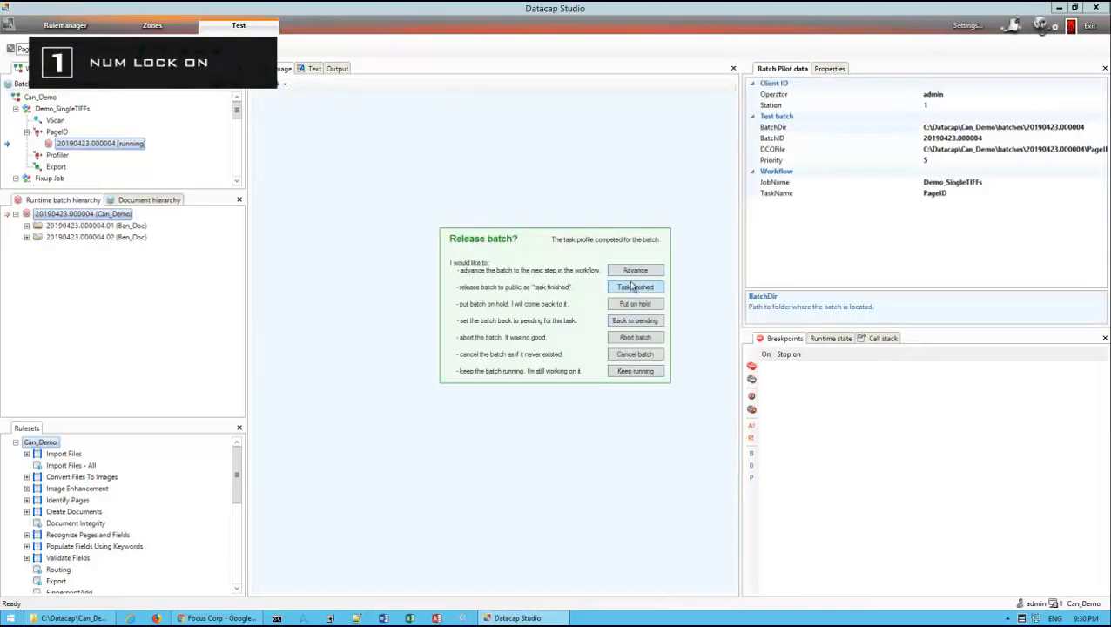
pyautogui.click(636, 270)
pyautogui.press('Num_Lock')
pyautogui.press('Num_Lock')
pyautogui.press('Num_Lock')
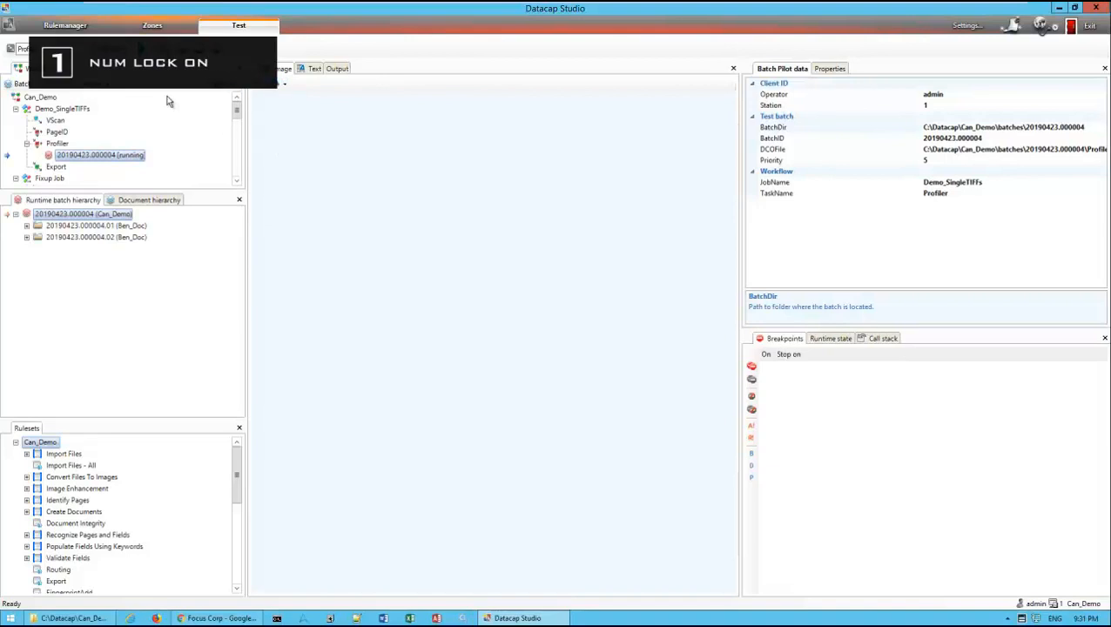
# - Run the Profiler task profile on the batch and advance the batch to the Export task
pyautogui.press('Num_Lock')
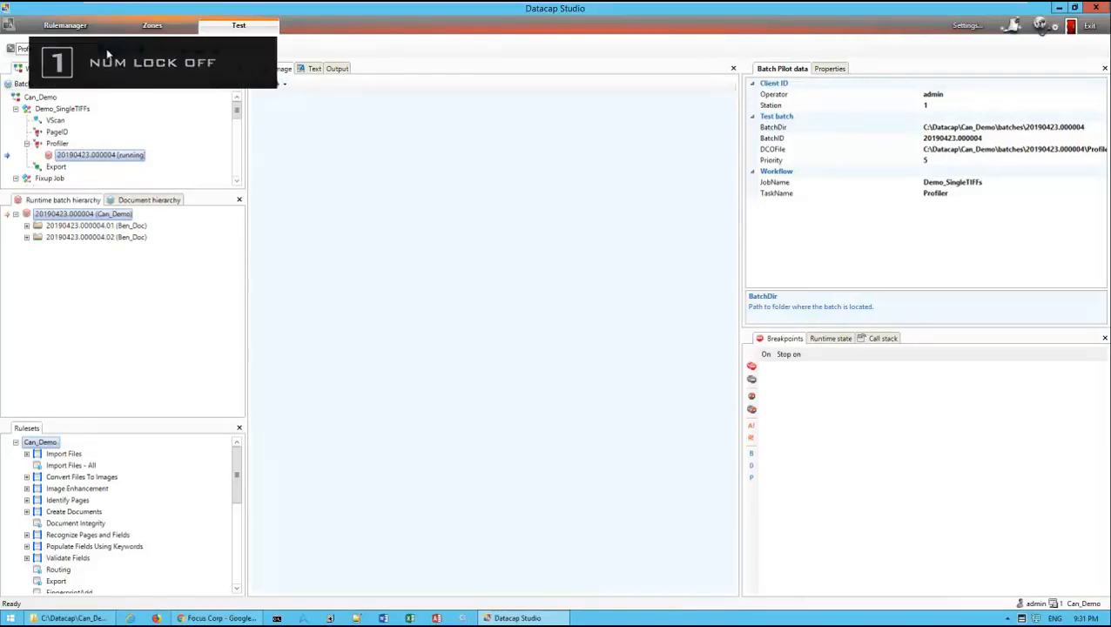
pyautogui.press('Num_Lock')
pyautogui.press('Num_Lock')
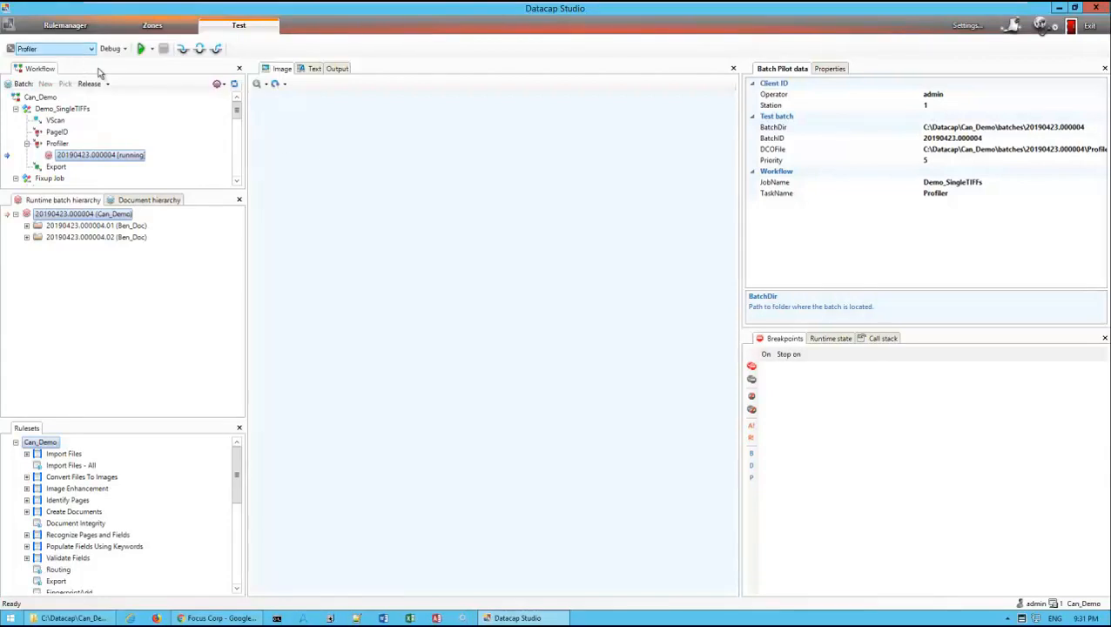
pyautogui.click(141, 49)
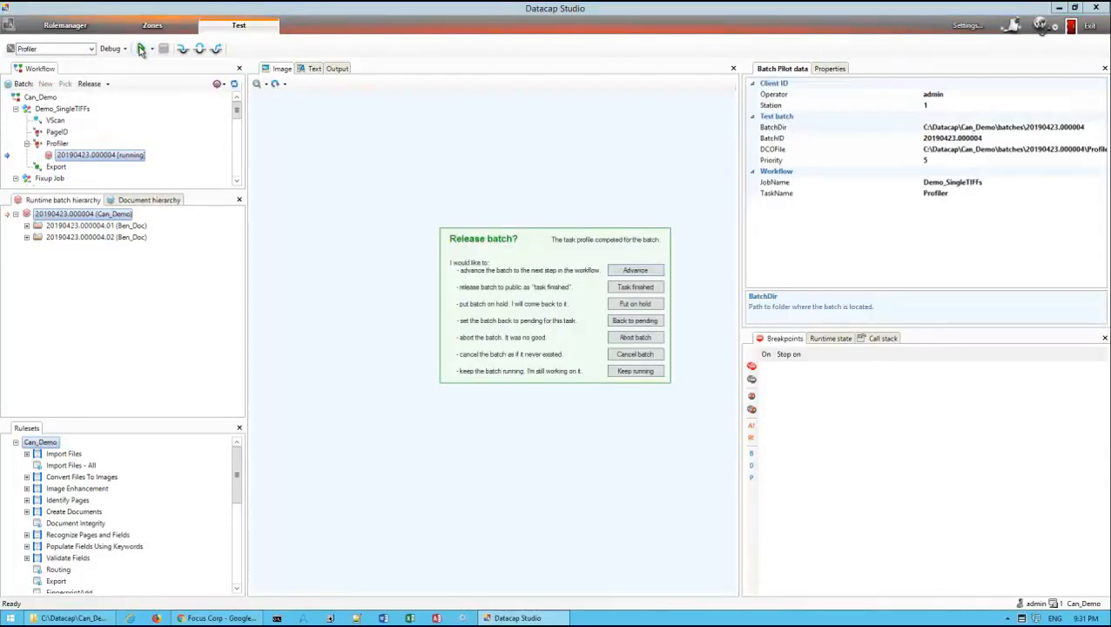
pyautogui.click(635, 270)
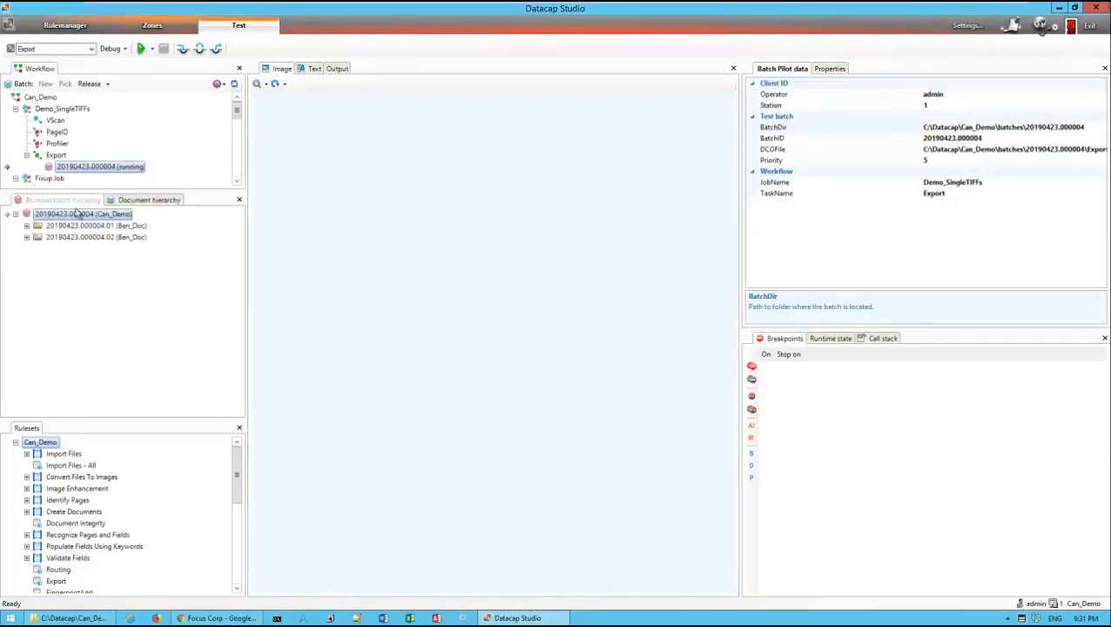
# - Run the Export task profile on the batch and keep the batch running
pyautogui.click(140, 49)
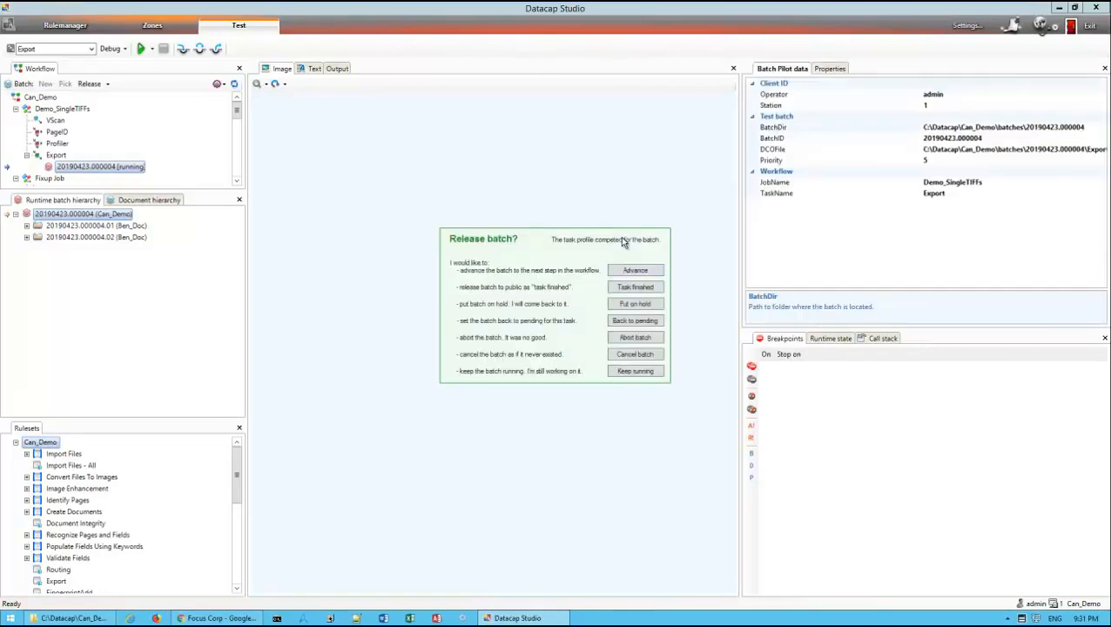
pyautogui.click(635, 371)
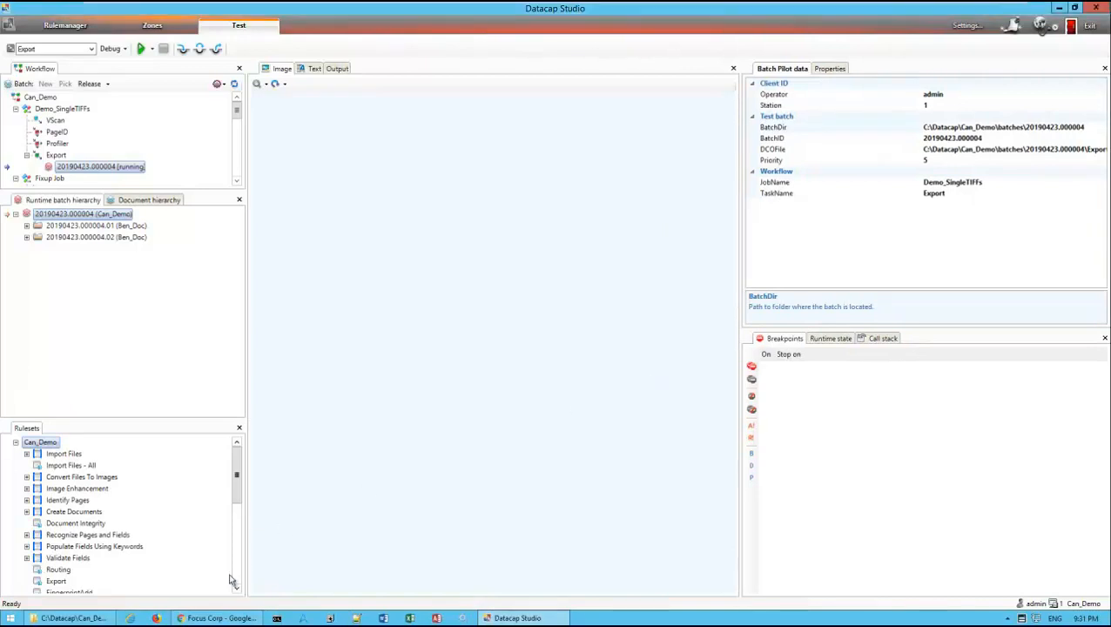
# - Switch to the IBM ECM desktop in Chrome, open the Demo folder and review the properties of both exported documents
pyautogui.click(220, 618)
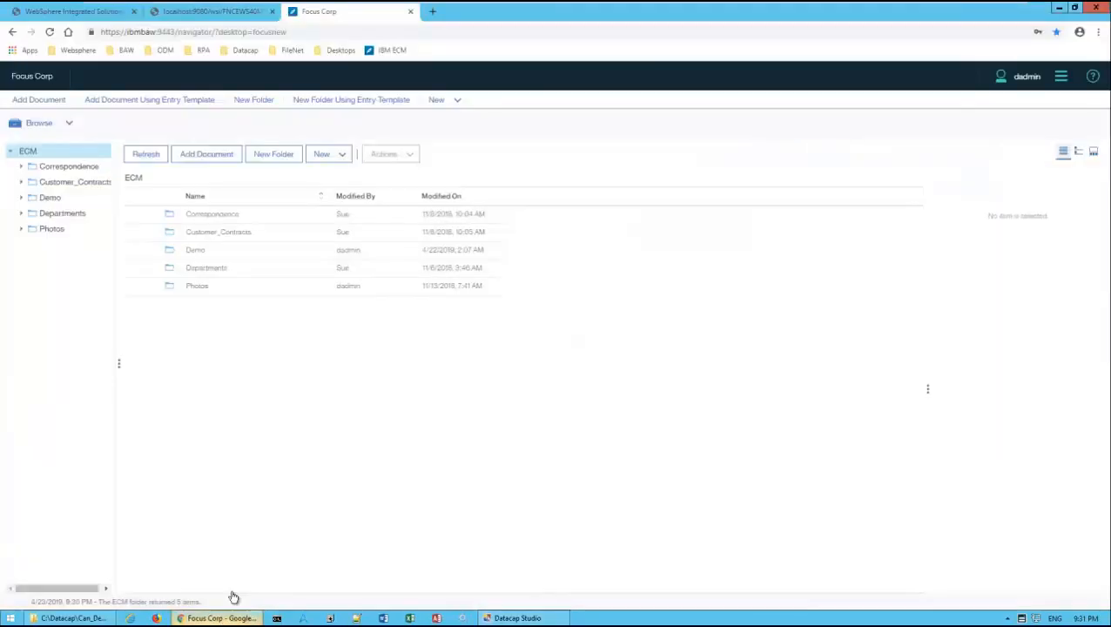
pyautogui.click(51, 196)
pyautogui.click(275, 215)
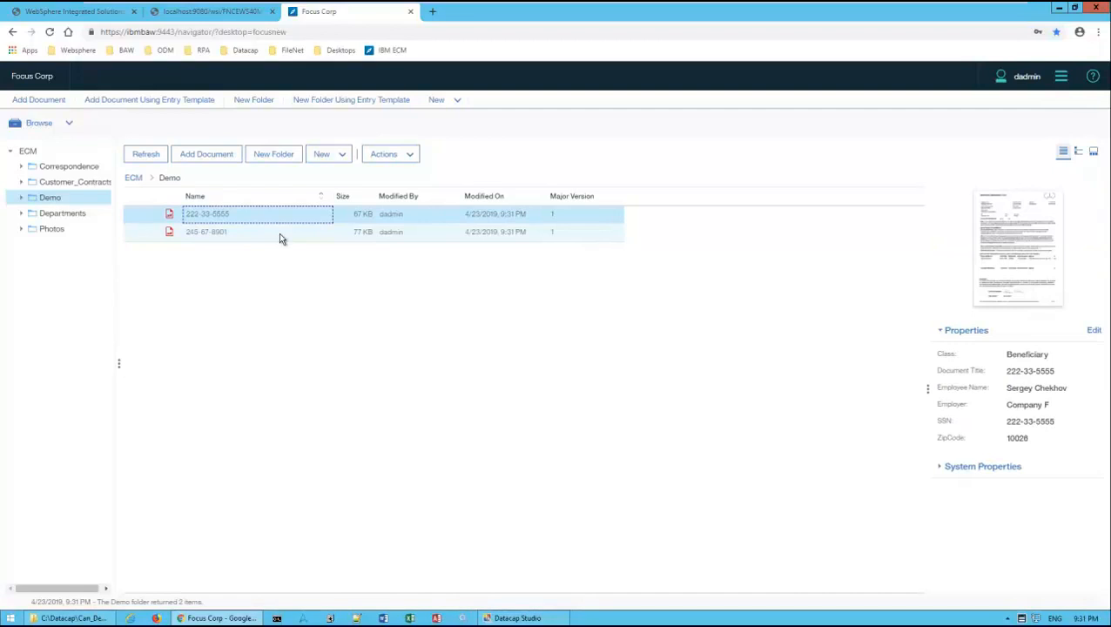
pyautogui.click(277, 232)
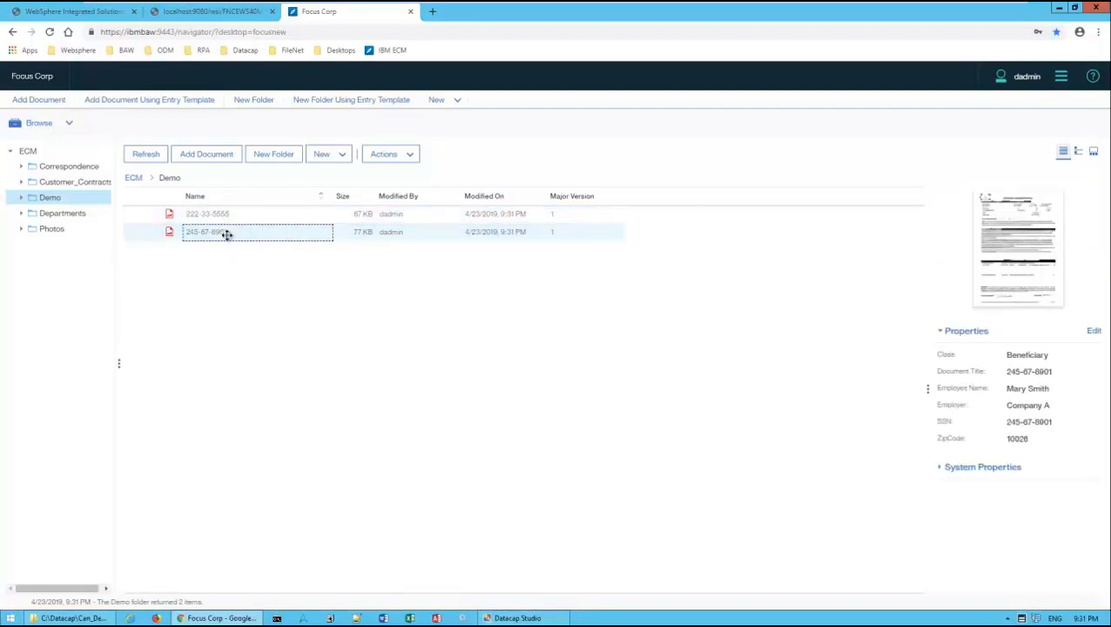
# - Preview the second exported document in the viewer, check its content and close the viewer
pyautogui.rightClick(225, 234)
pyautogui.click(213, 253)
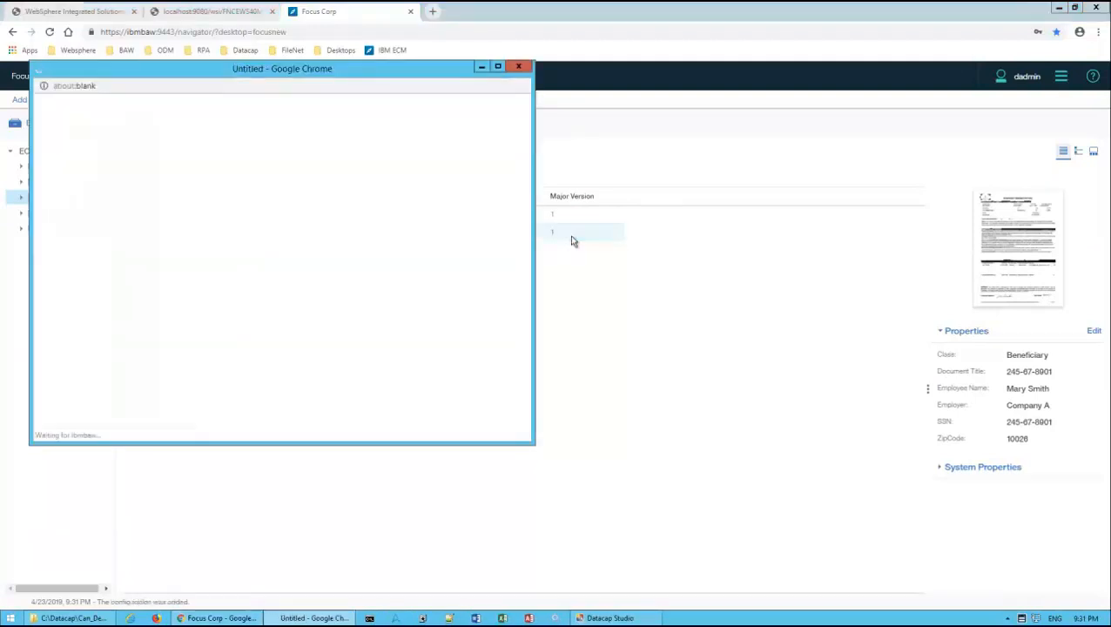
pyautogui.moveTo(329, 76); pyautogui.dragTo(704, 117)
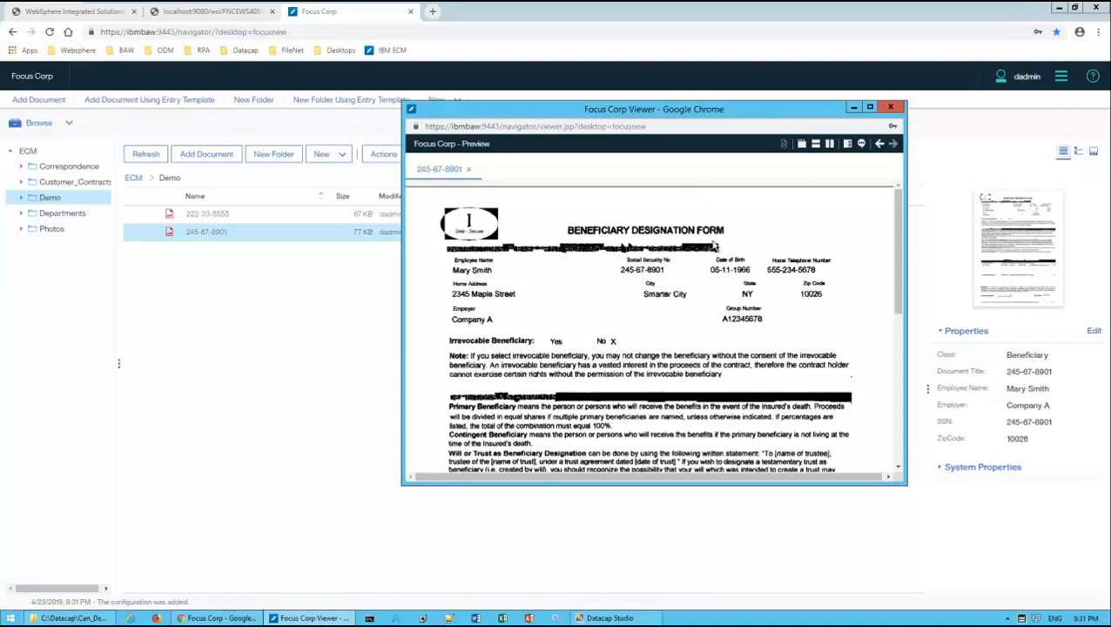
pyautogui.click(889, 107)
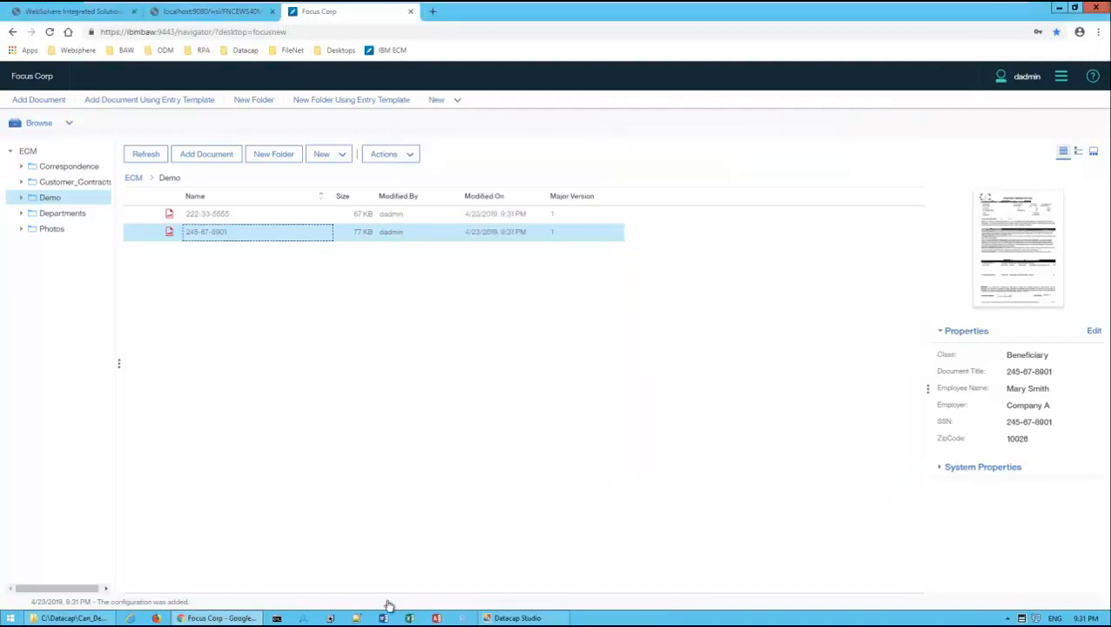
# - Switch to Datacap Studio's Rulemanager, set the Create TIFF or PDF ruleset's source file to Original image, save and close the settings
pyautogui.click(485, 616)
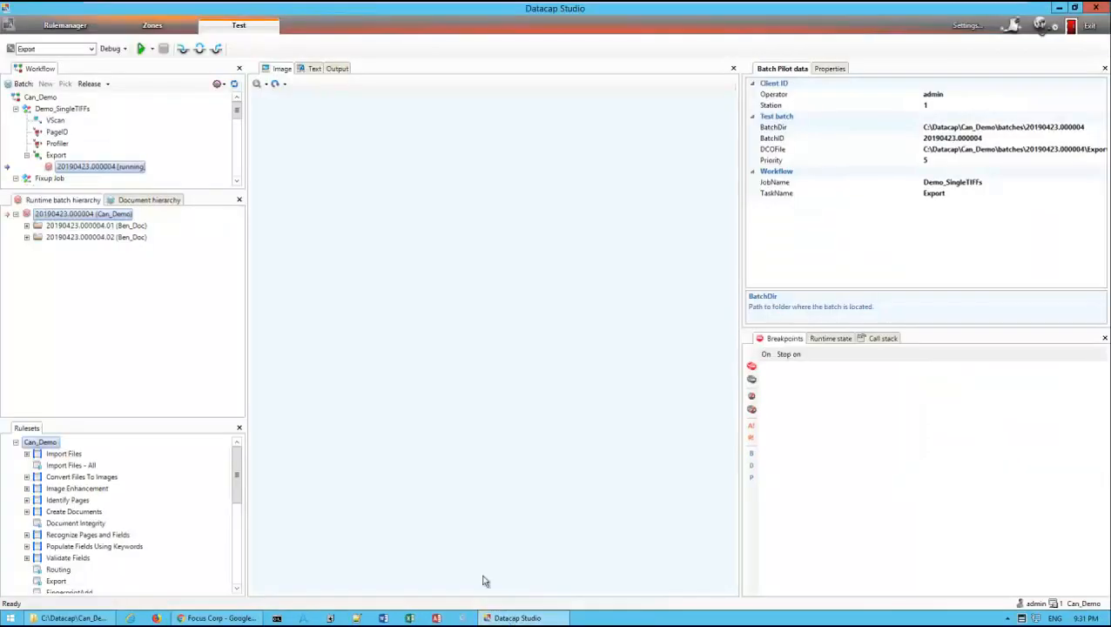
pyautogui.click(66, 25)
pyautogui.click(357, 261)
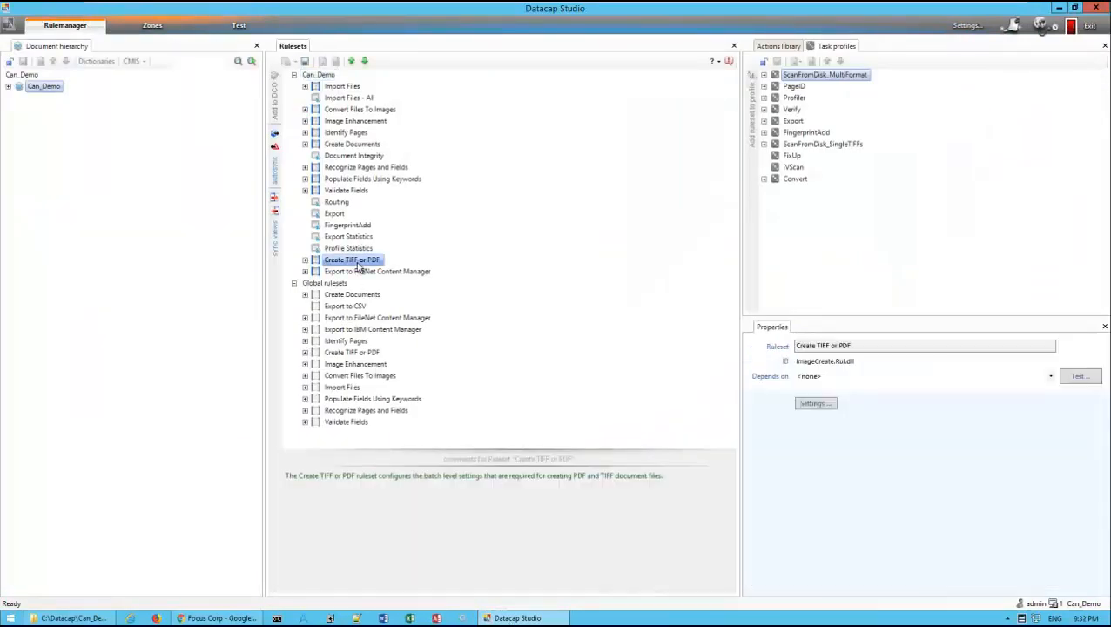
pyautogui.rightClick(357, 261)
pyautogui.click(407, 273)
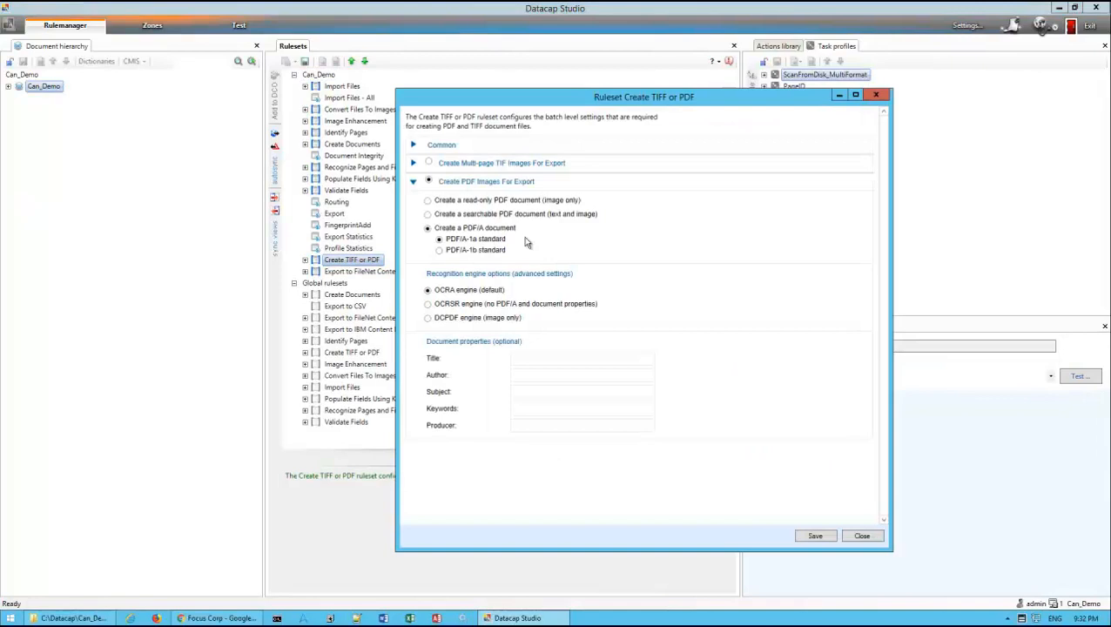
pyautogui.click(413, 144)
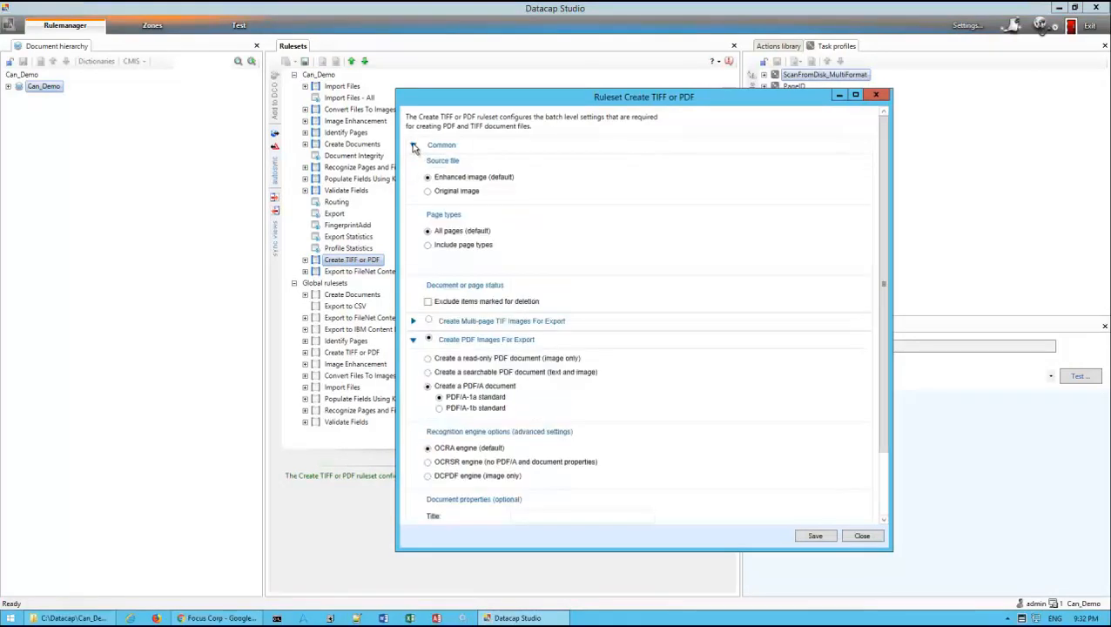
pyautogui.click(428, 192)
pyautogui.click(828, 536)
pyautogui.click(873, 536)
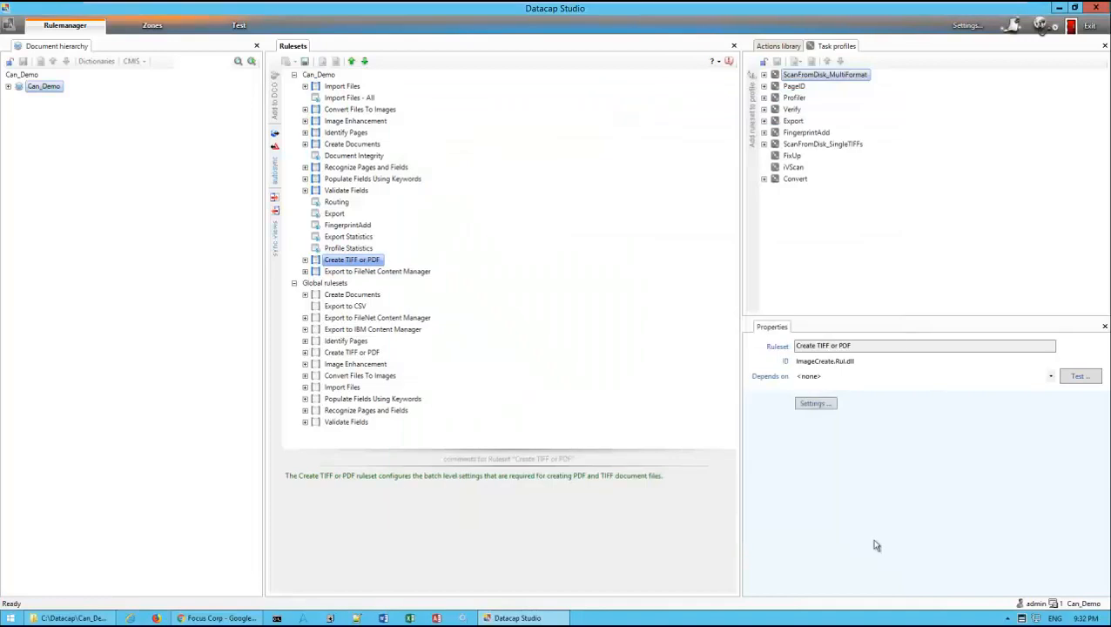
# - Return to the Test view, select the running batch under the Export task and choose the Export task profile
pyautogui.click(240, 27)
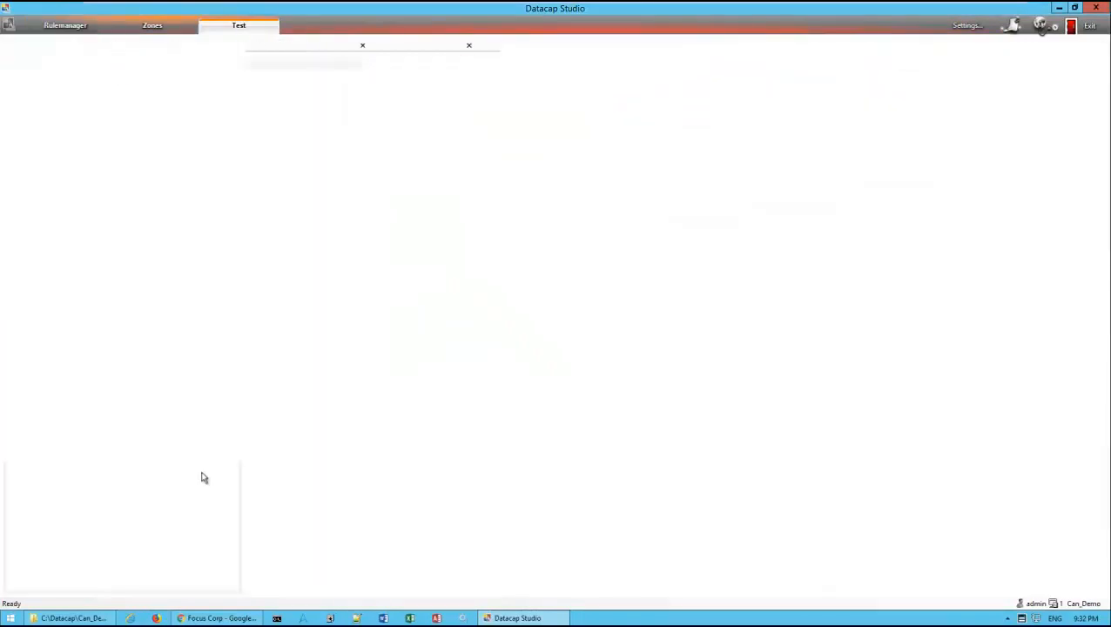
pyautogui.click(108, 168)
pyautogui.click(91, 48)
pyautogui.click(82, 98)
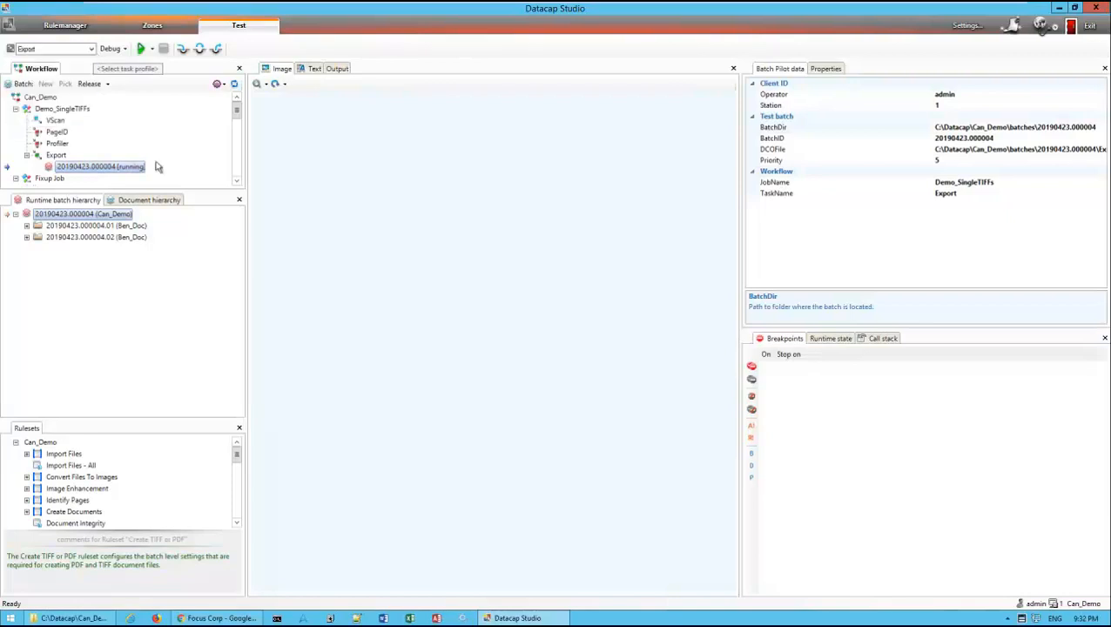
# - Switch to File Explorer, go to the Can_Demo batches folder 20190423.000004 and open P8_Uploaded.xml in Notepad++
pyautogui.moveTo(47, 622)
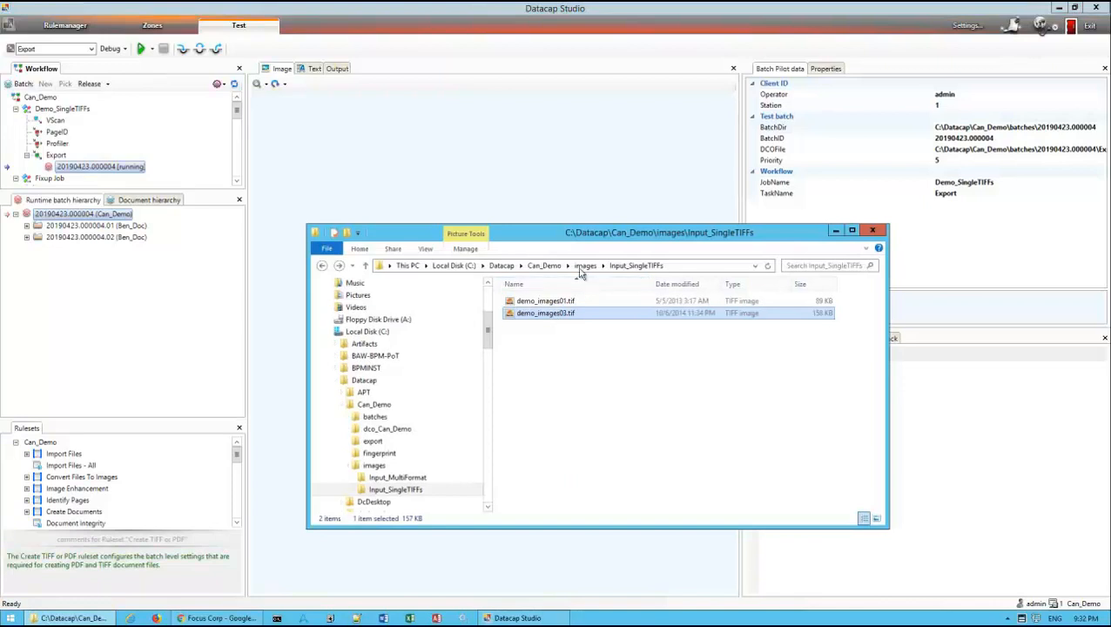
pyautogui.click(544, 266)
pyautogui.doubleClick(528, 302)
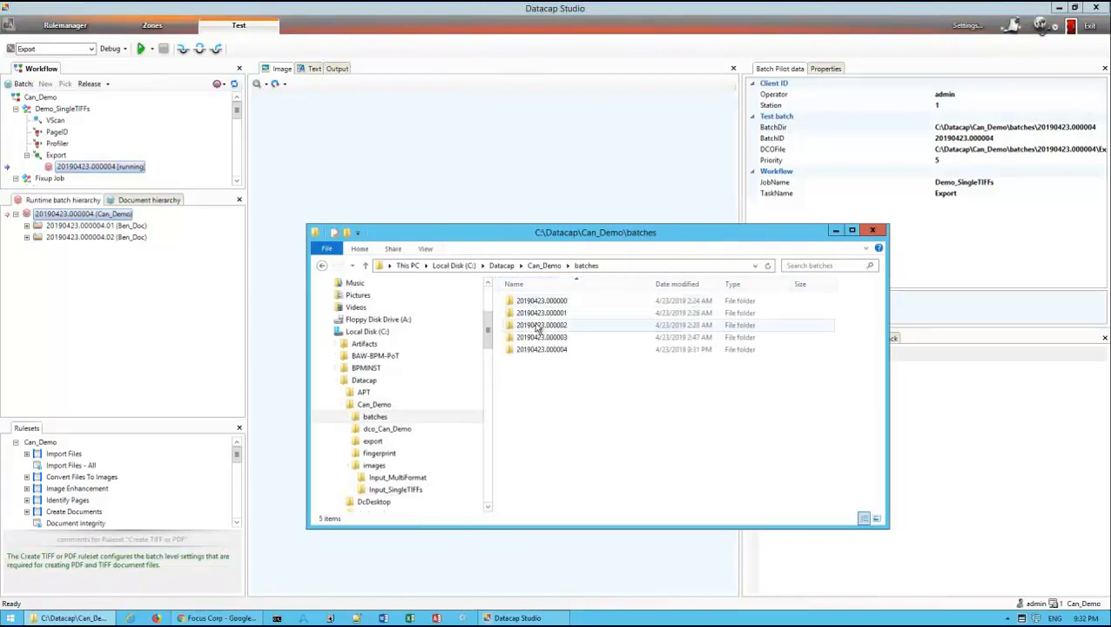
pyautogui.doubleClick(547, 350)
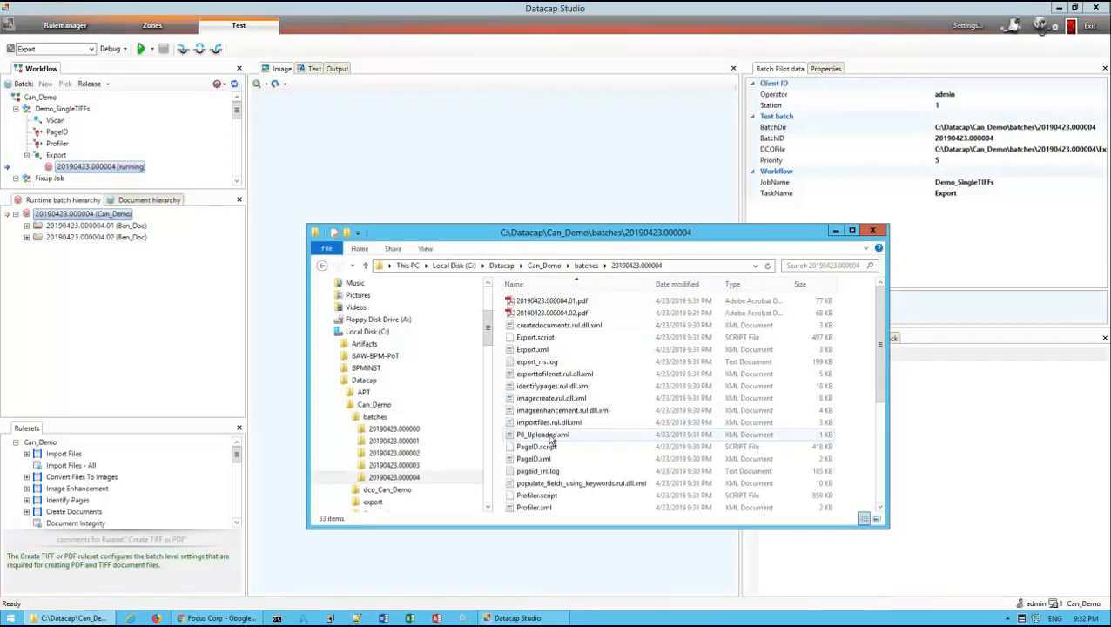
pyautogui.click(555, 436)
pyautogui.rightClick(558, 438)
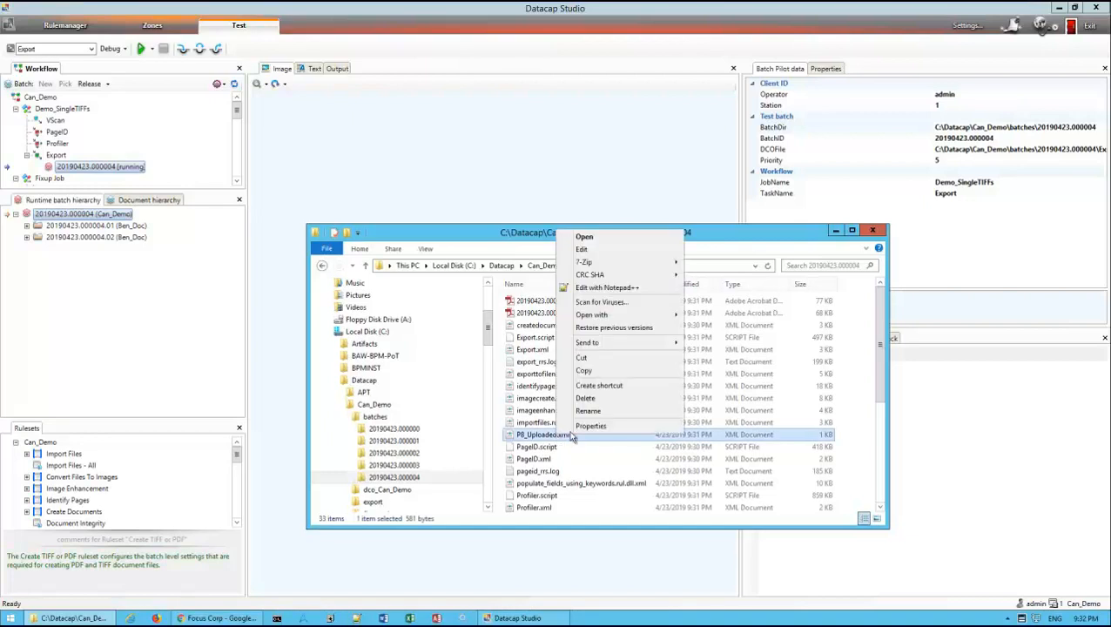
pyautogui.click(630, 290)
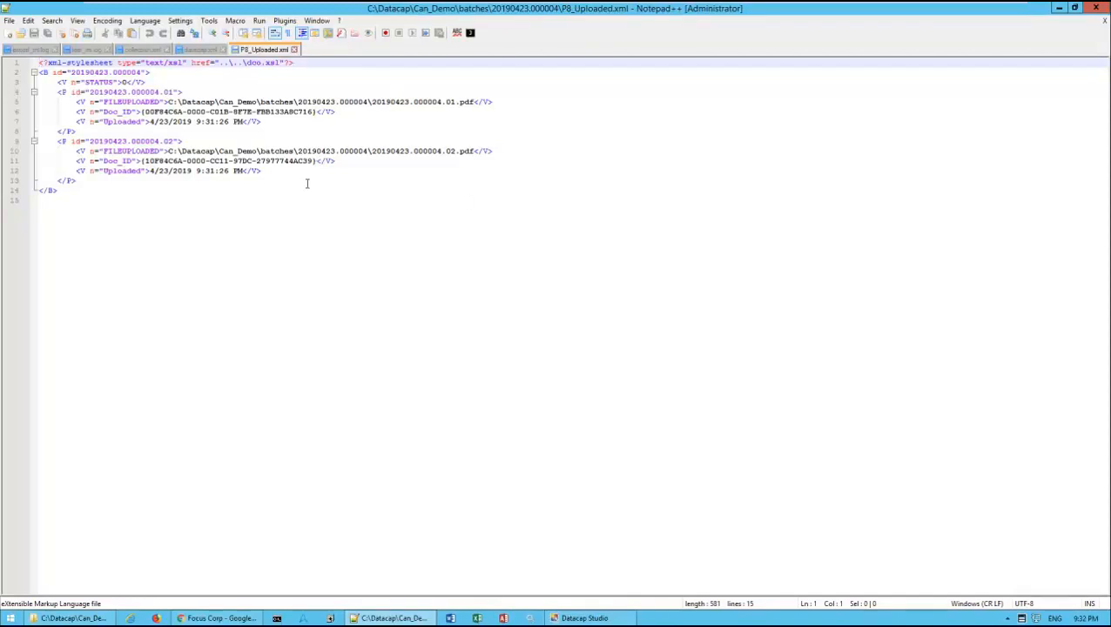
# - Examine the second uploaded file's Doc_ID, close P8_Uploaded.xml and minimise Notepad++
pyautogui.moveTo(140, 161); pyautogui.dragTo(314, 161)
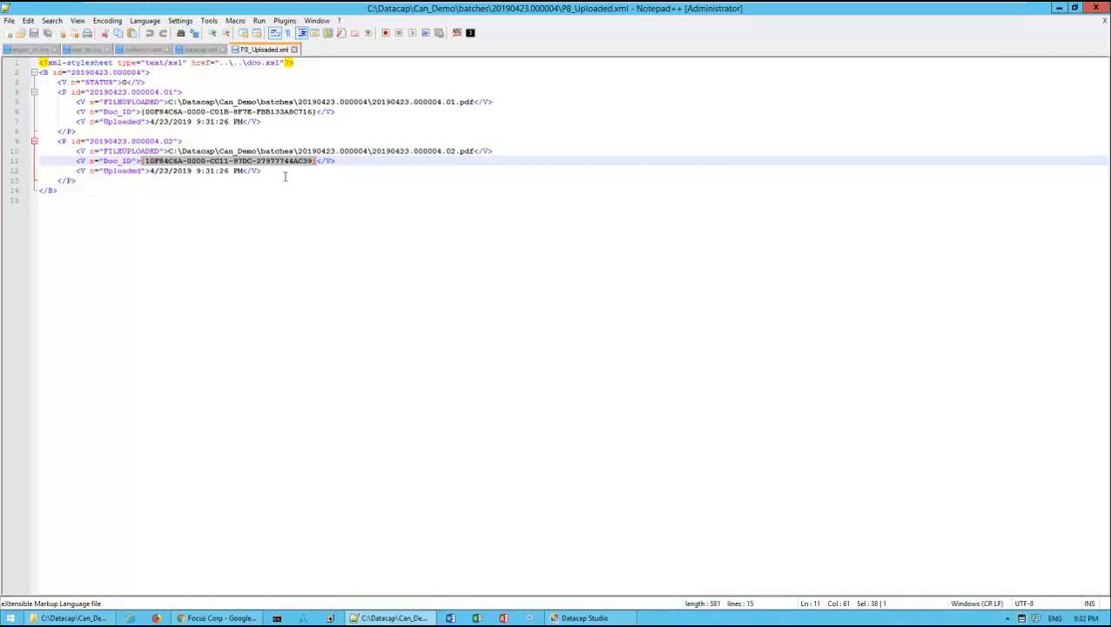
pyautogui.click(294, 50)
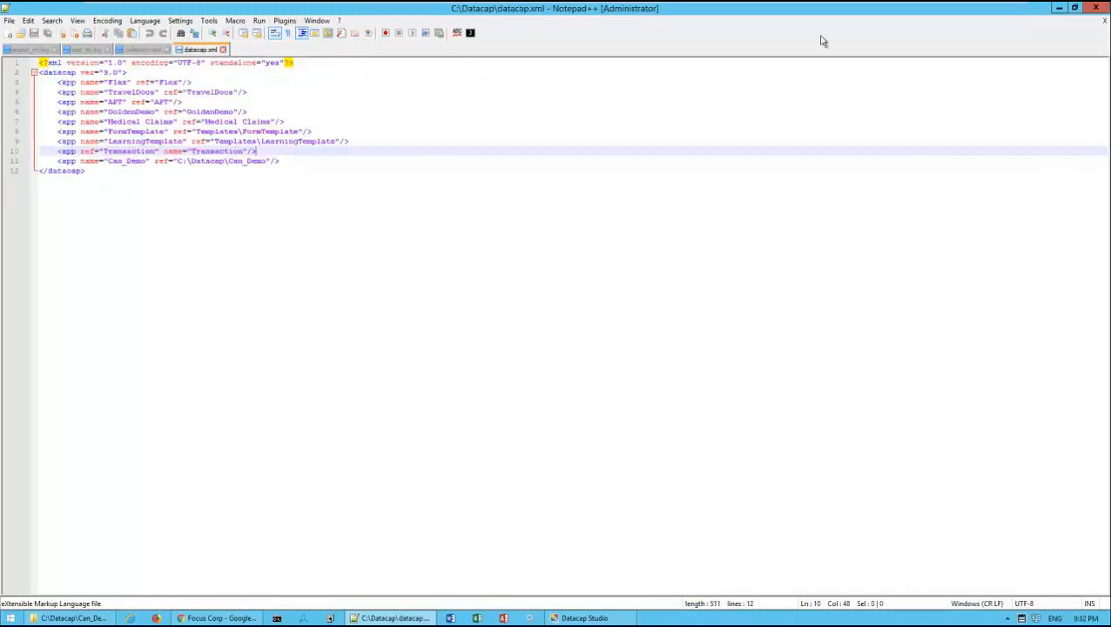
pyautogui.click(1059, 8)
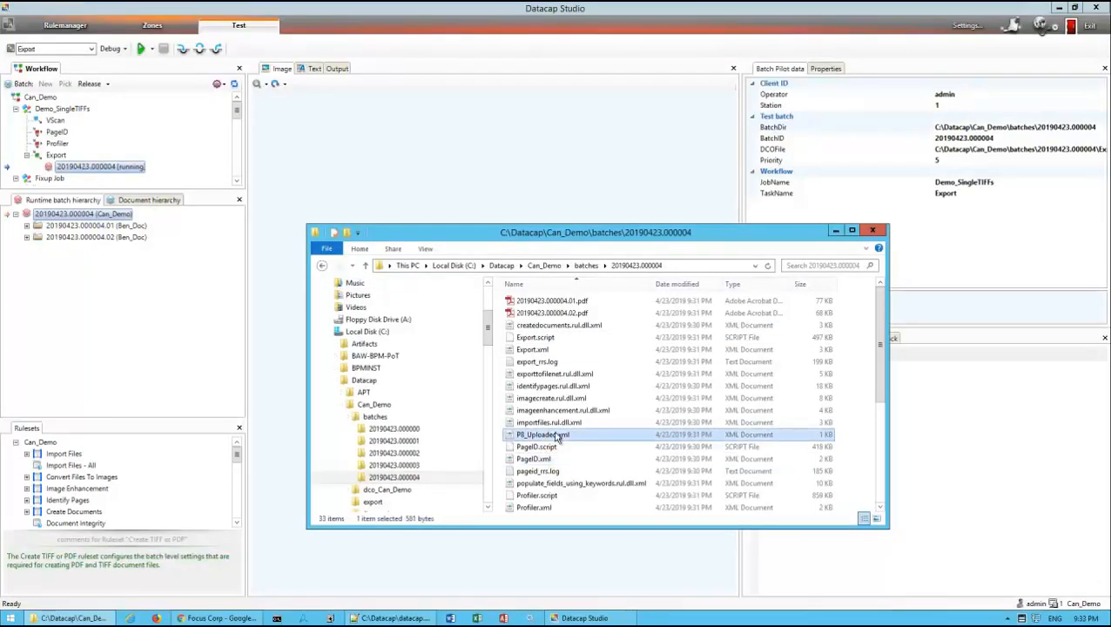
# - Delete P8_Uploaded.xml and the two exported PDFs, 20190423.000004.01.pdf and 20190423.000004.02.pdf, from the batch folder
pyautogui.press('Delete')
pyautogui.click(557, 313)
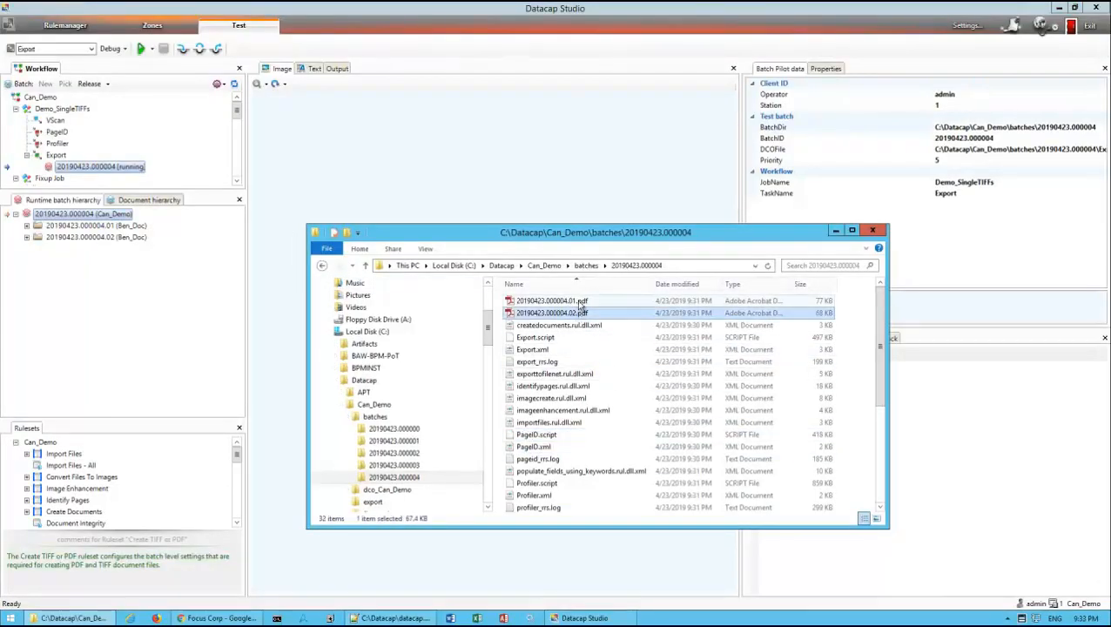
pyautogui.keyDown('shift'); pyautogui.click(582, 301); pyautogui.keyUp('shift')
pyautogui.press('Delete')
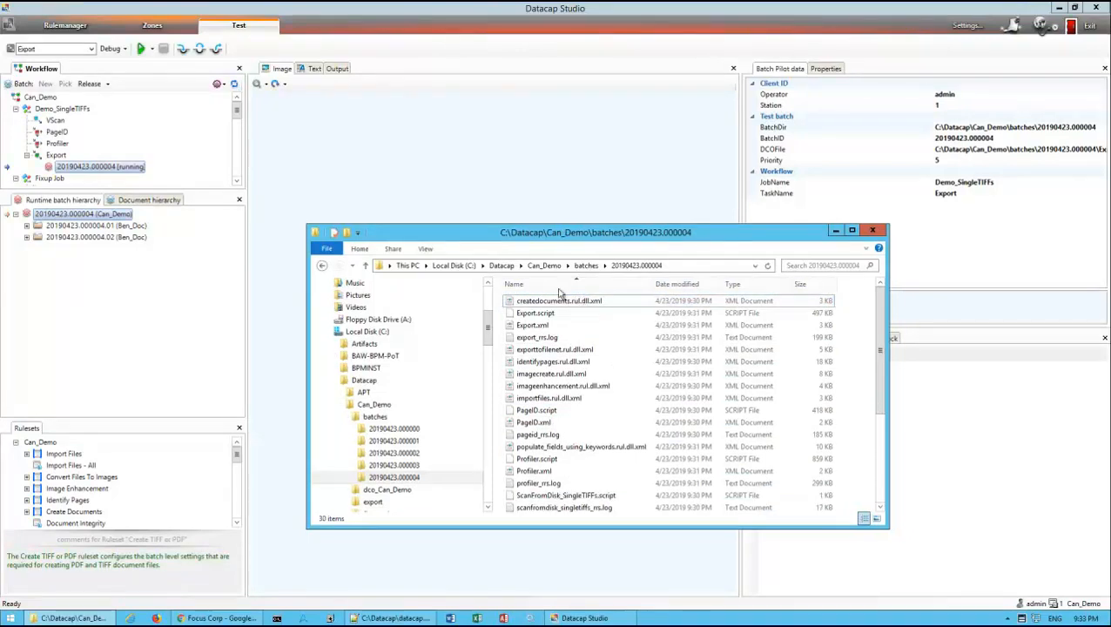
# - Switch to Datacap Studio, rerun the Export task profile on batch 20190423.000004 and keep the batch running
pyautogui.click(142, 50)
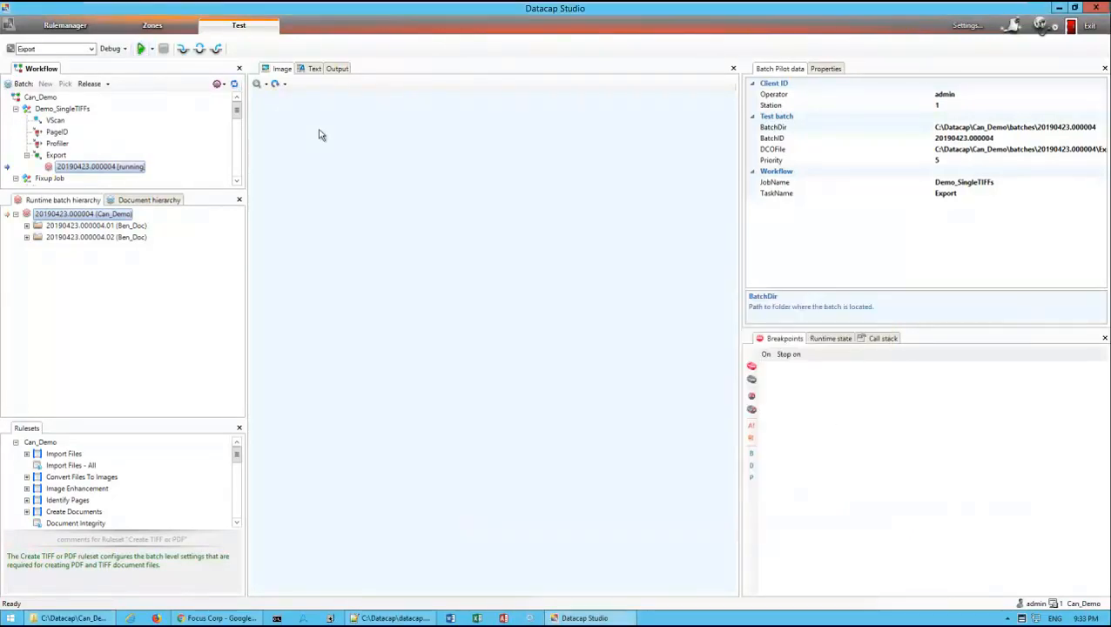
pyautogui.click(142, 50)
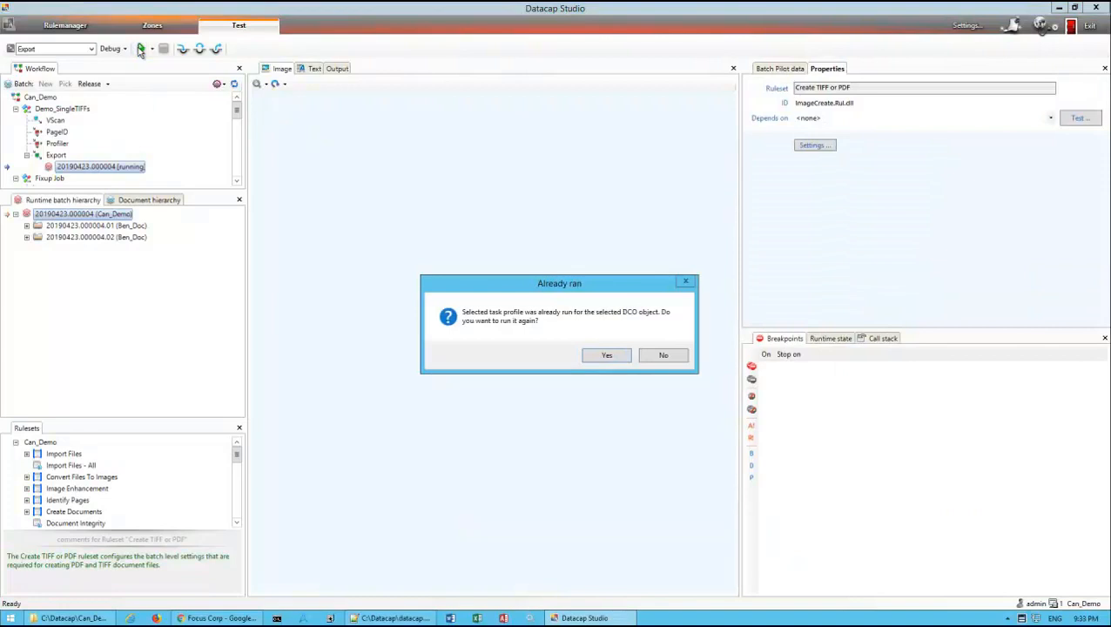
pyautogui.click(615, 355)
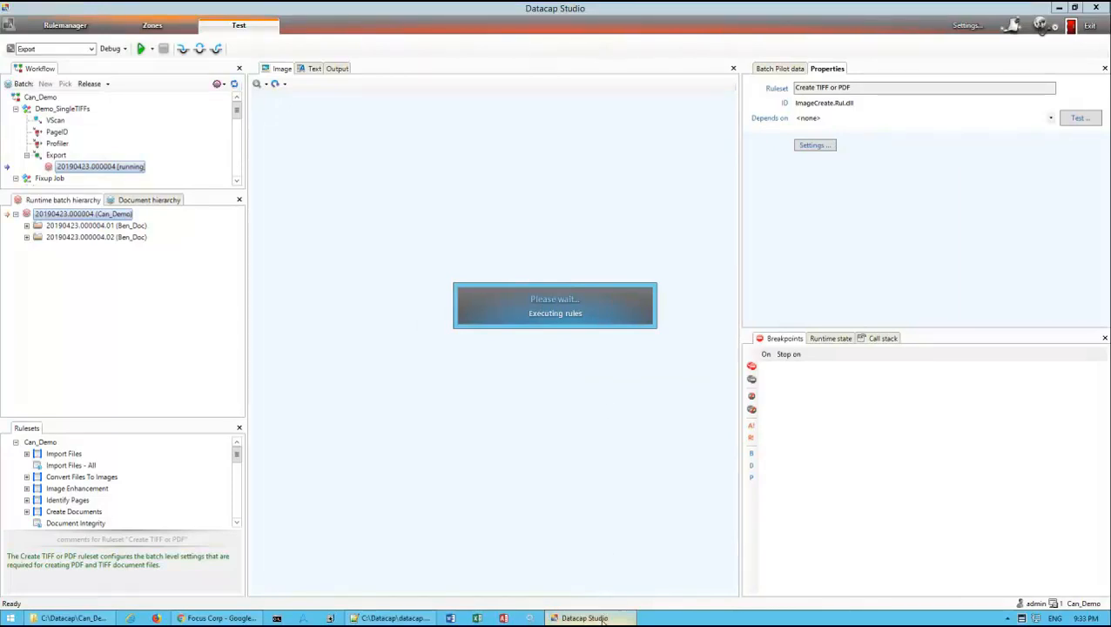
pyautogui.moveTo(354, 617)
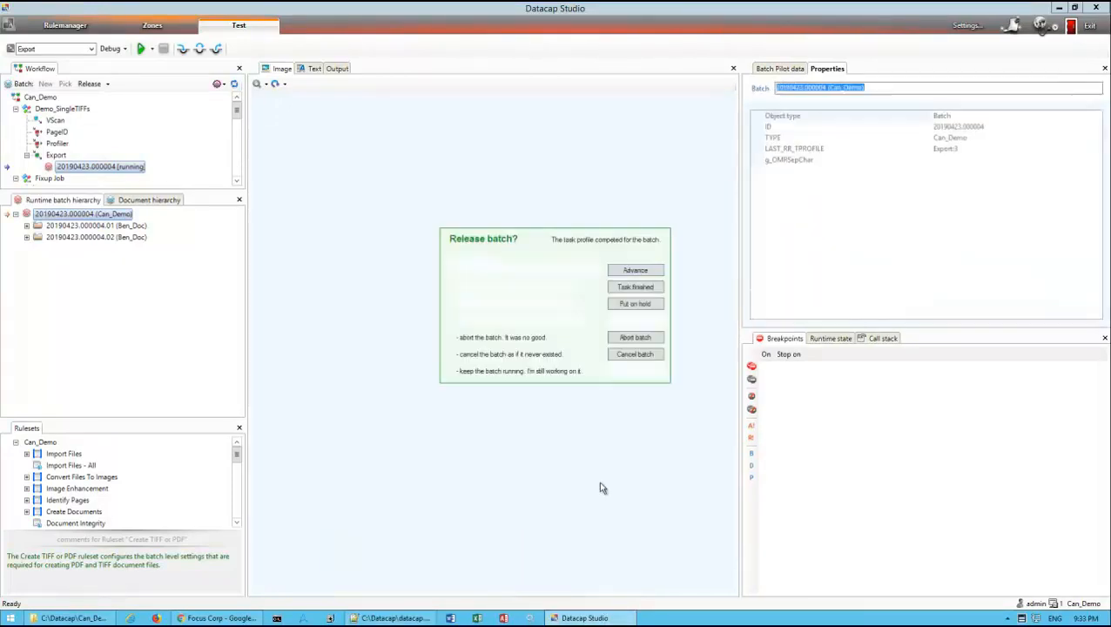
pyautogui.click(653, 370)
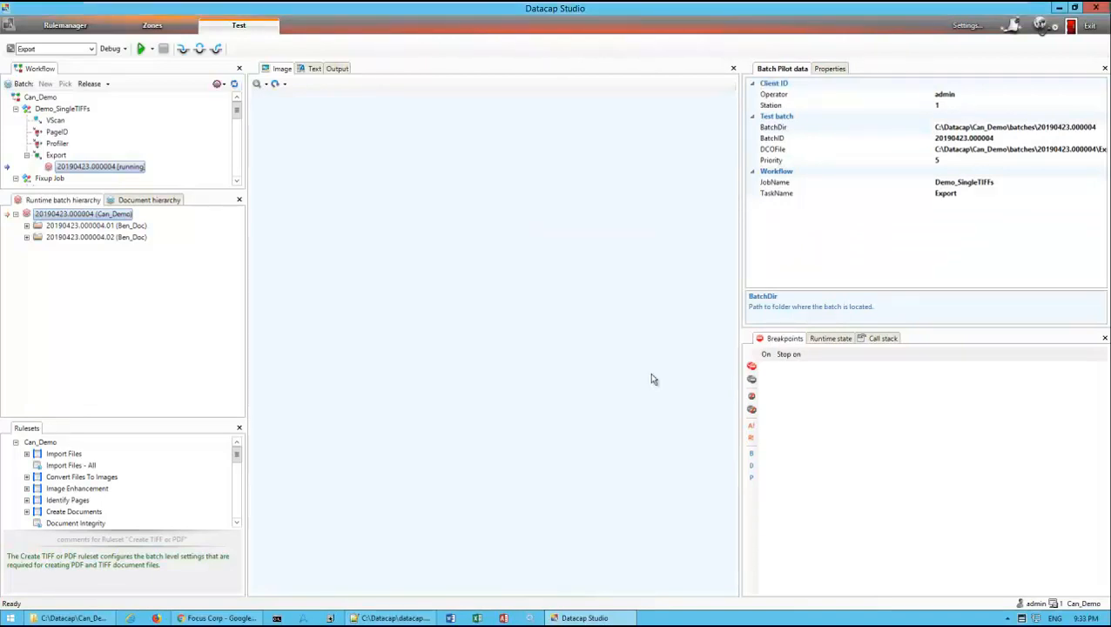
# - Switch to the Focus Corp desktop in Chrome, refresh the Demo folder and select the older 77 KB document
pyautogui.click(220, 617)
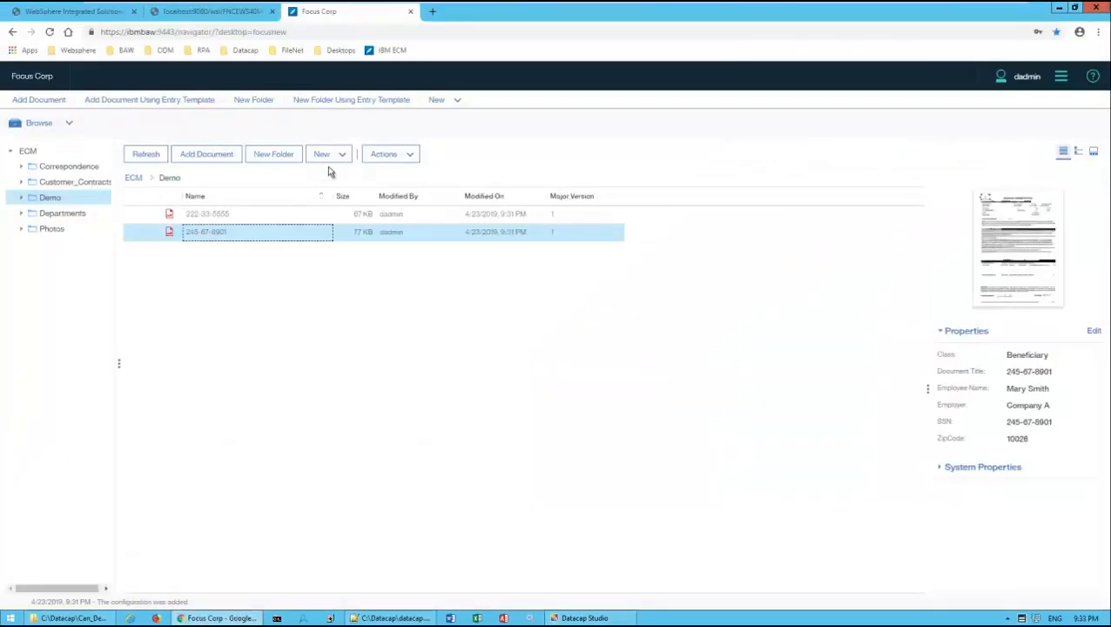
pyautogui.click(145, 154)
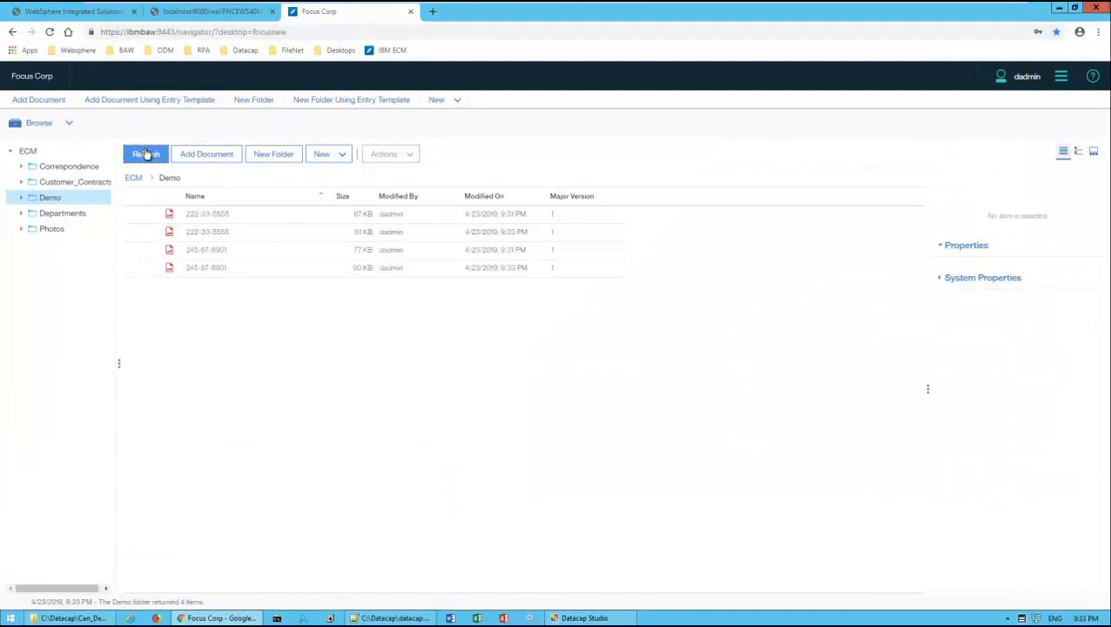
pyautogui.click(268, 253)
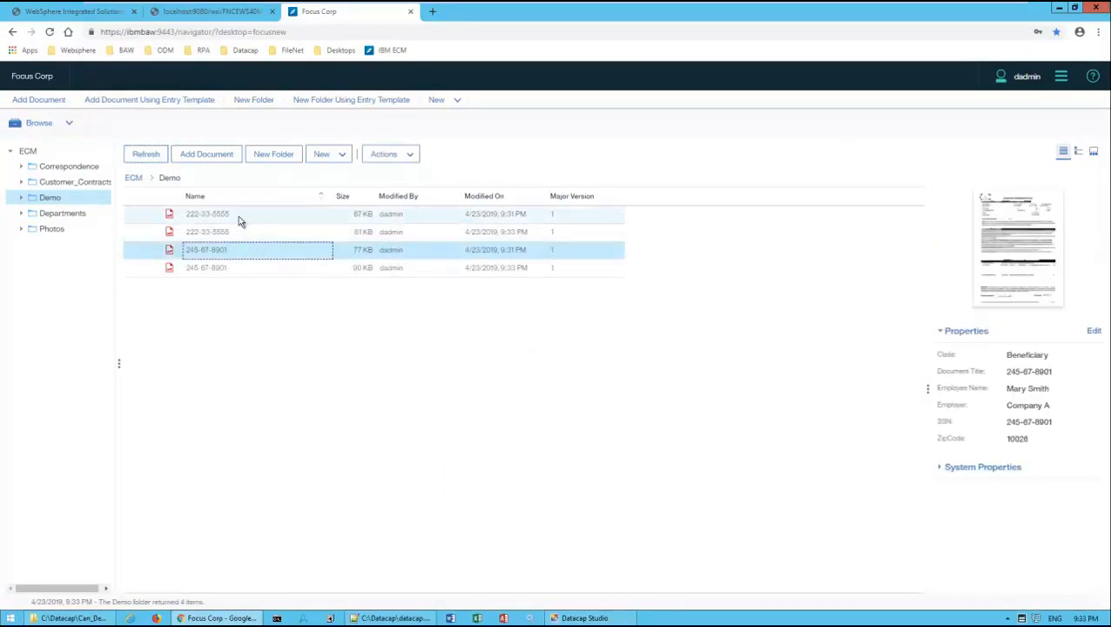
# - Preview the 81 KB document modified at 9:33 PM, examine the form and close the viewer
pyautogui.rightClick(236, 233)
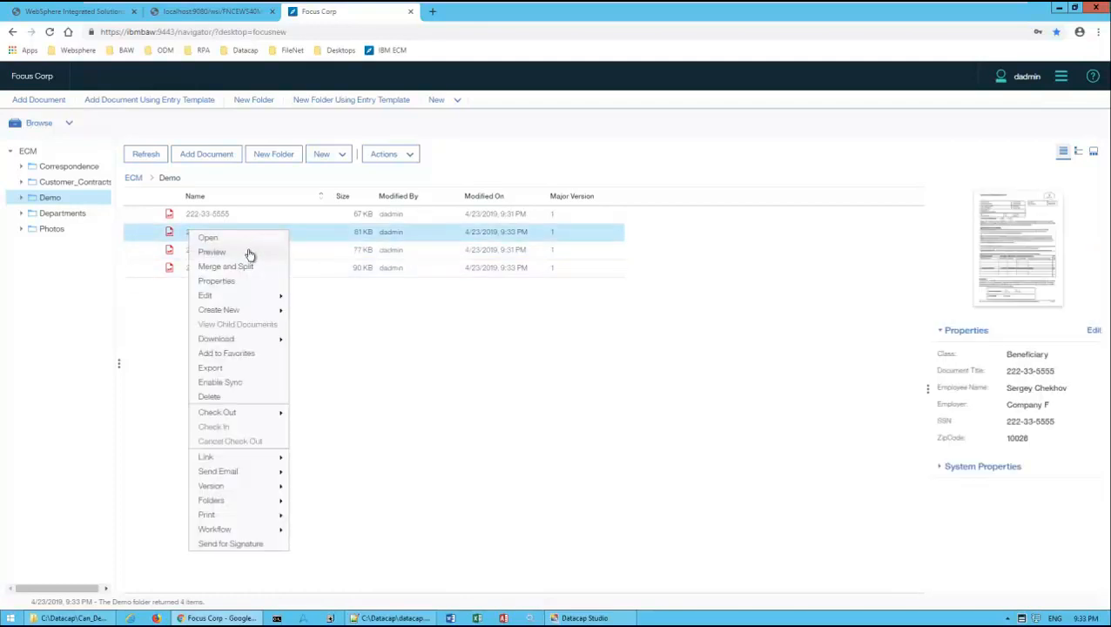
pyautogui.click(248, 252)
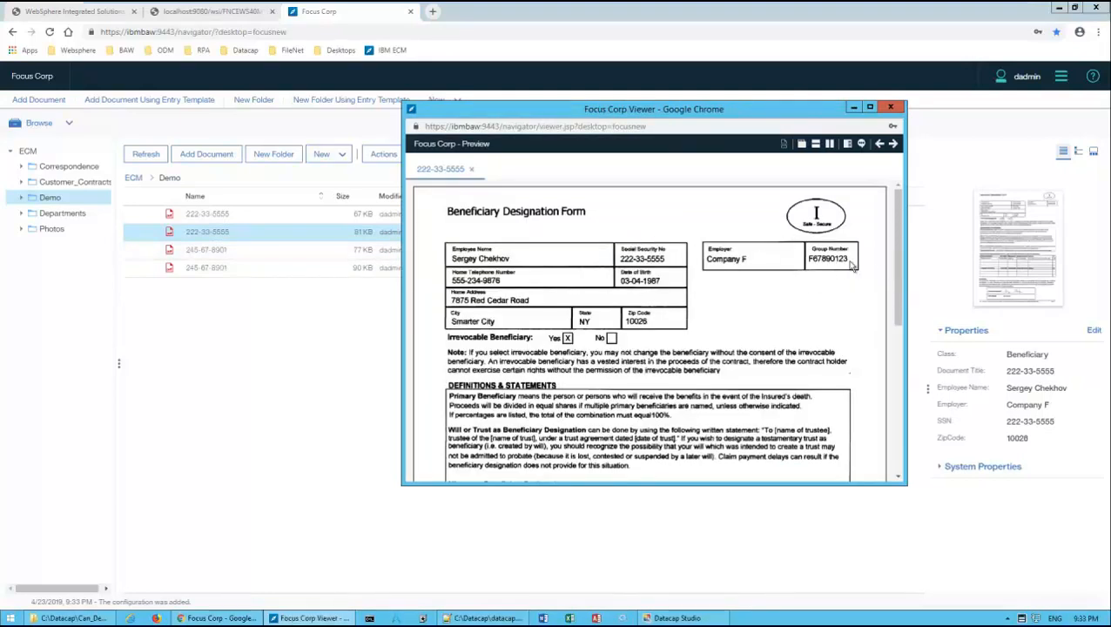
pyautogui.moveTo(894, 272); pyautogui.dragTo(889, 437)
pyautogui.click(890, 106)
pyautogui.doubleClick(219, 239)
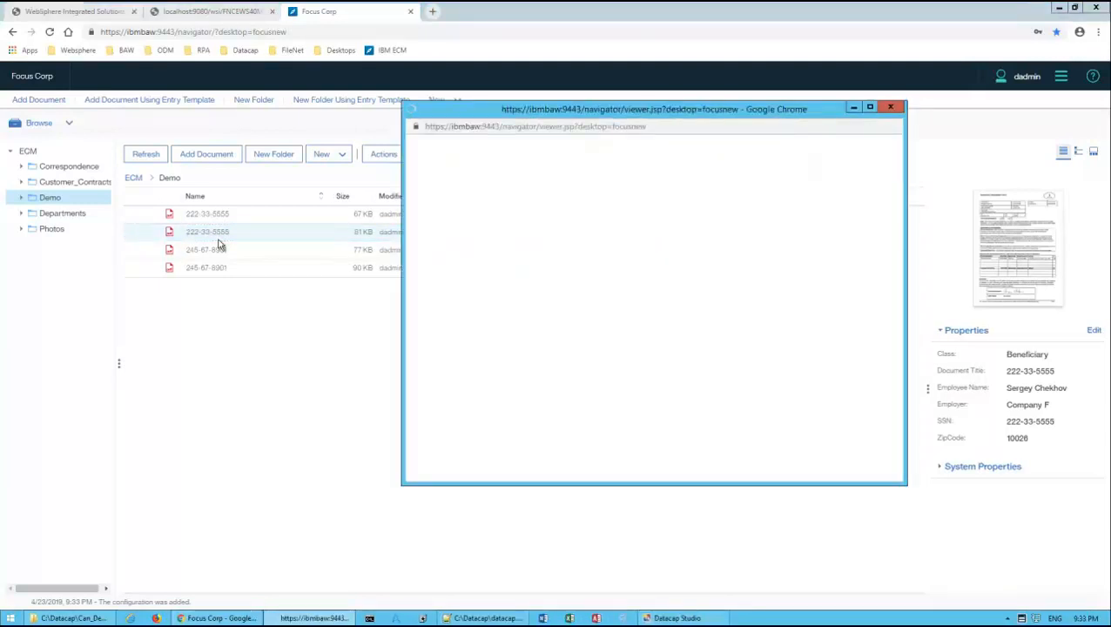
pyautogui.click(890, 108)
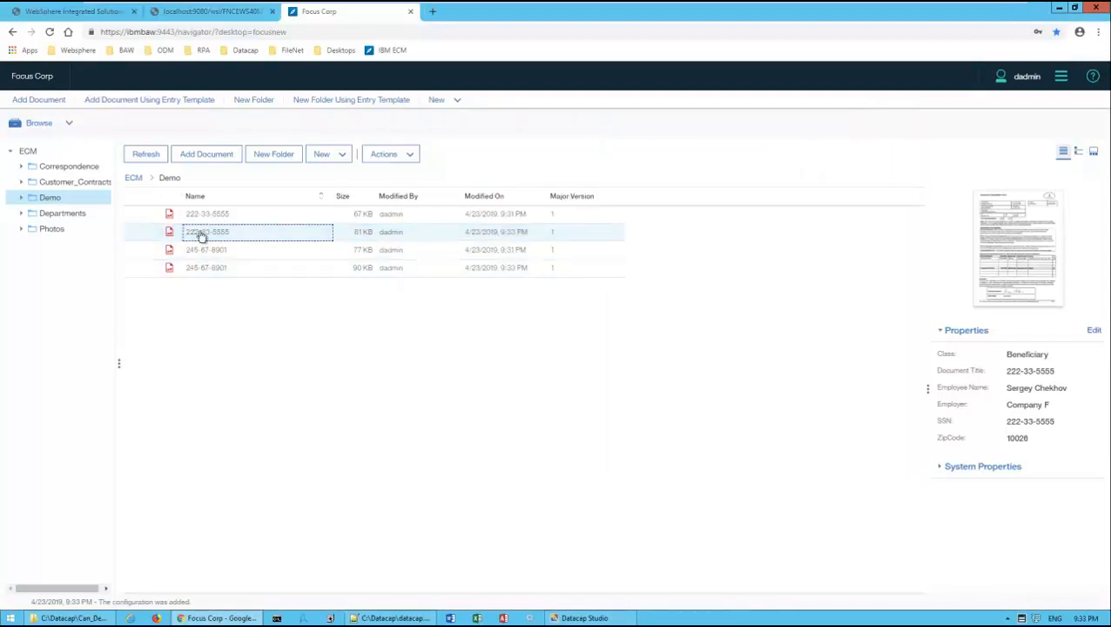
# - Download the 81 KB document modified at 9:33 PM from the Demo folder
pyautogui.rightClick(193, 231)
pyautogui.moveTo(248, 338)
pyautogui.click(329, 347)
# - Switch to File Explorer, go to the Downloads folder and open 20190423.000004.02.pdf in Adobe Reader
pyautogui.click(88, 618)
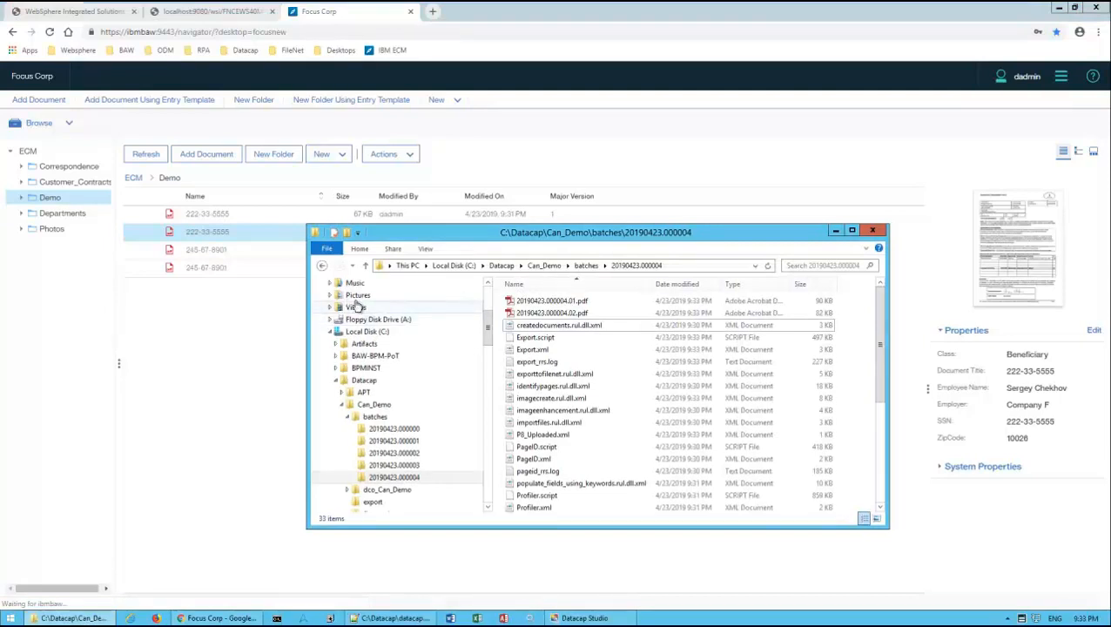
pyautogui.scroll(5, 351, 305)
pyautogui.click(357, 312)
pyautogui.click(552, 327)
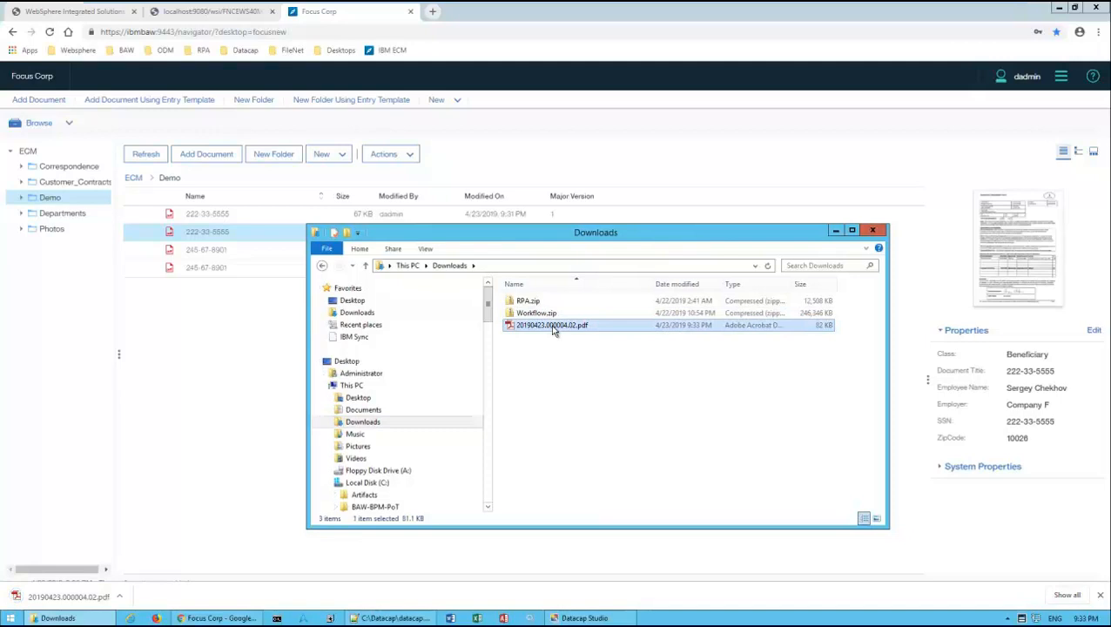
pyautogui.doubleClick(558, 330)
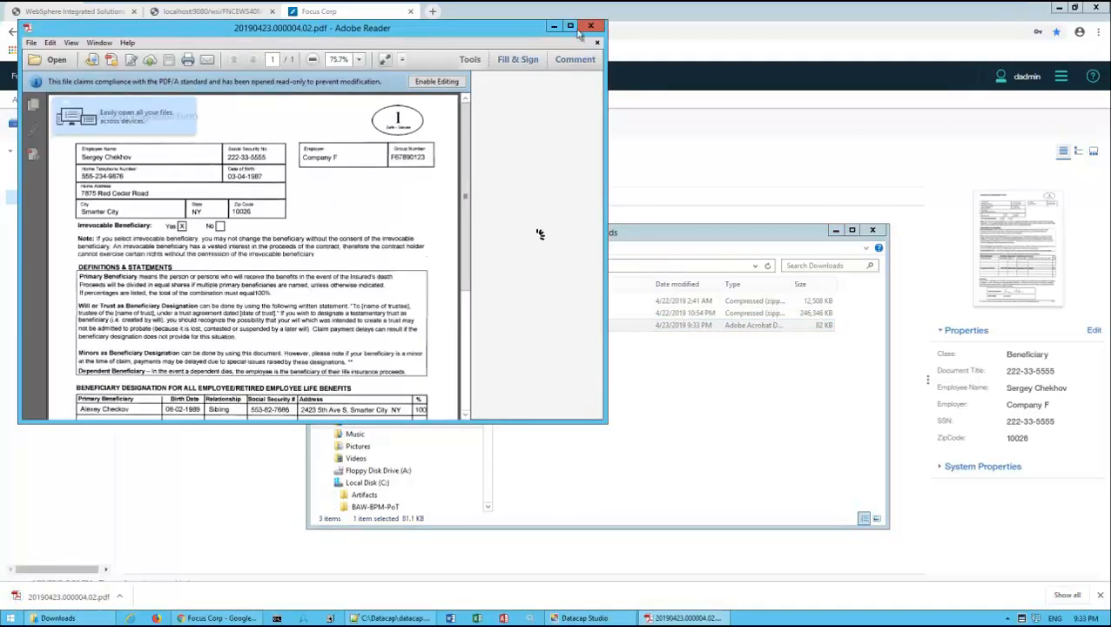
# - Maximise the PDF window, search the document text for "company" and close Adobe Reader
pyautogui.doubleClick(537, 29)
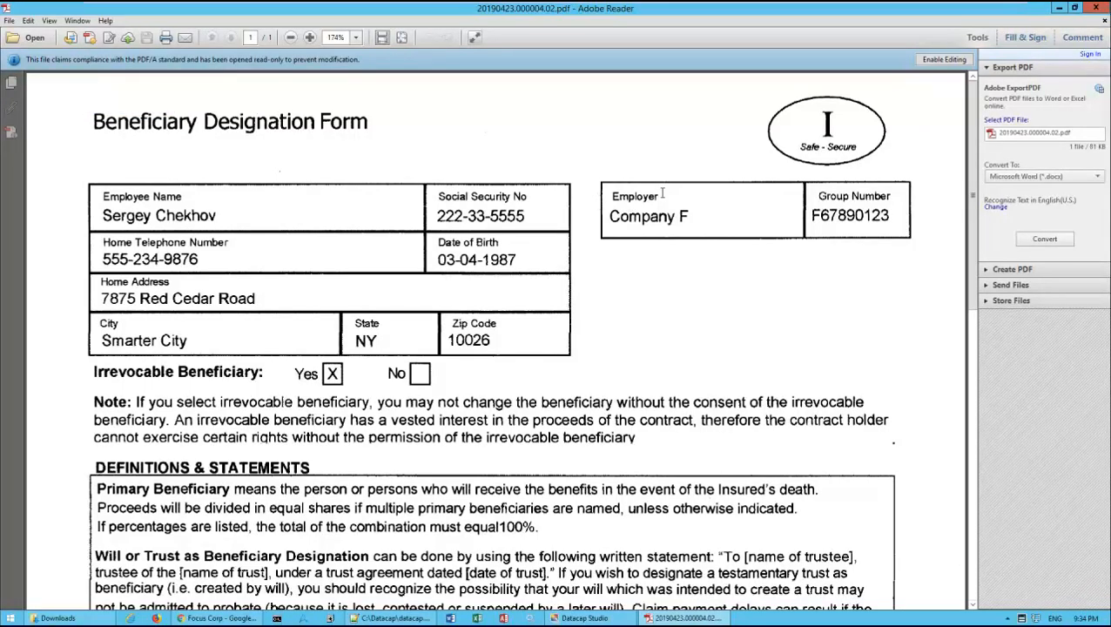
pyautogui.hotkey('ctrl', 'f')
pyautogui.write('company')
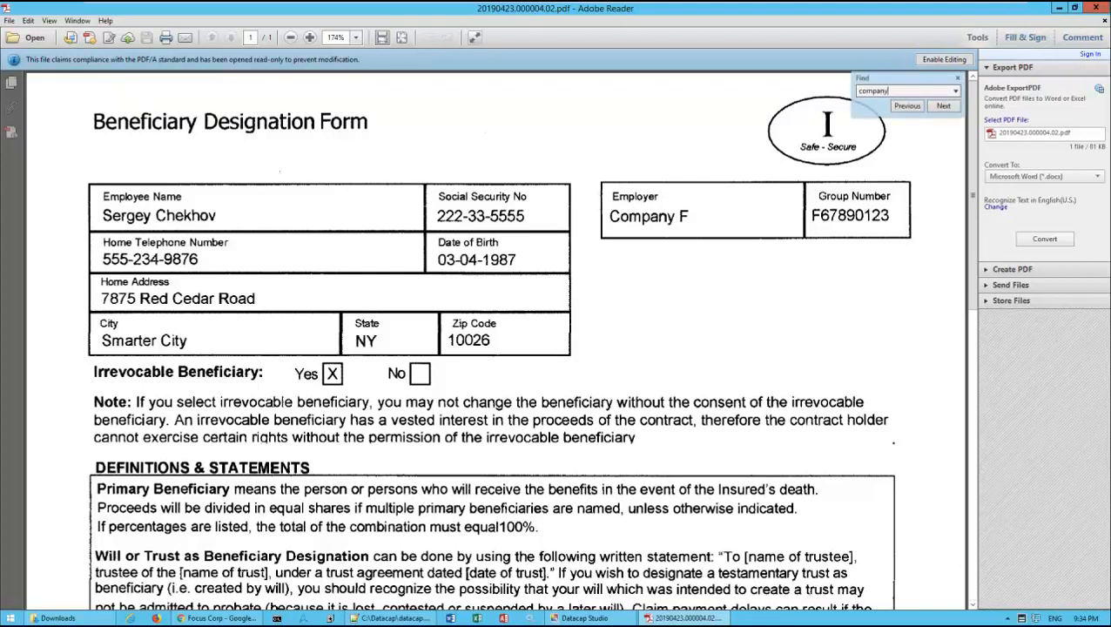
pyautogui.press('Return')
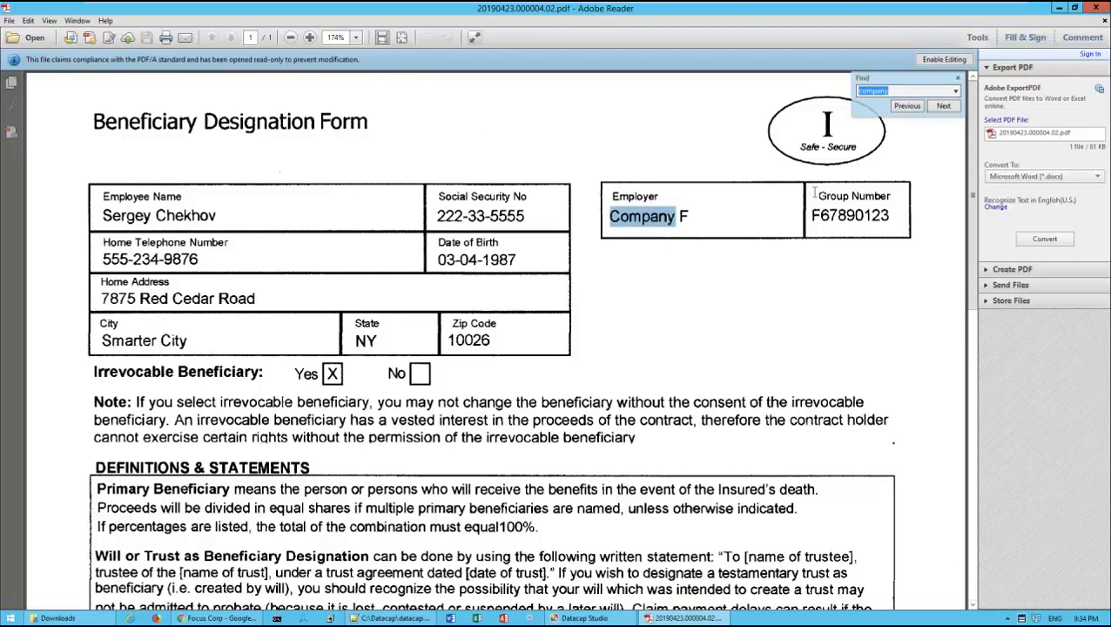
pyautogui.click(1102, 8)
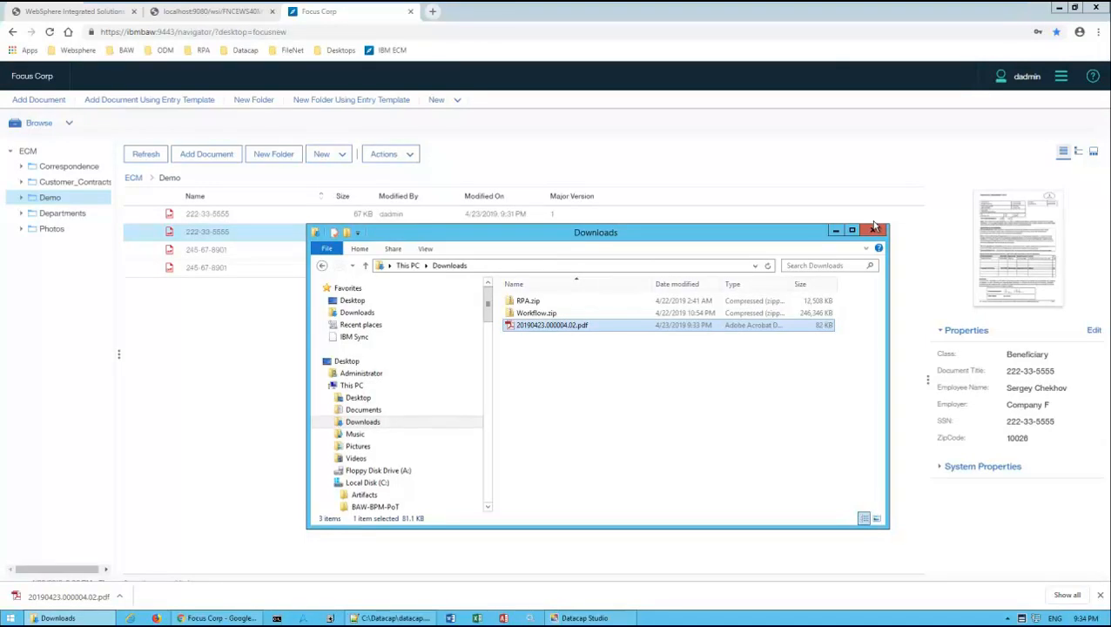
pyautogui.moveTo(1110, 626)
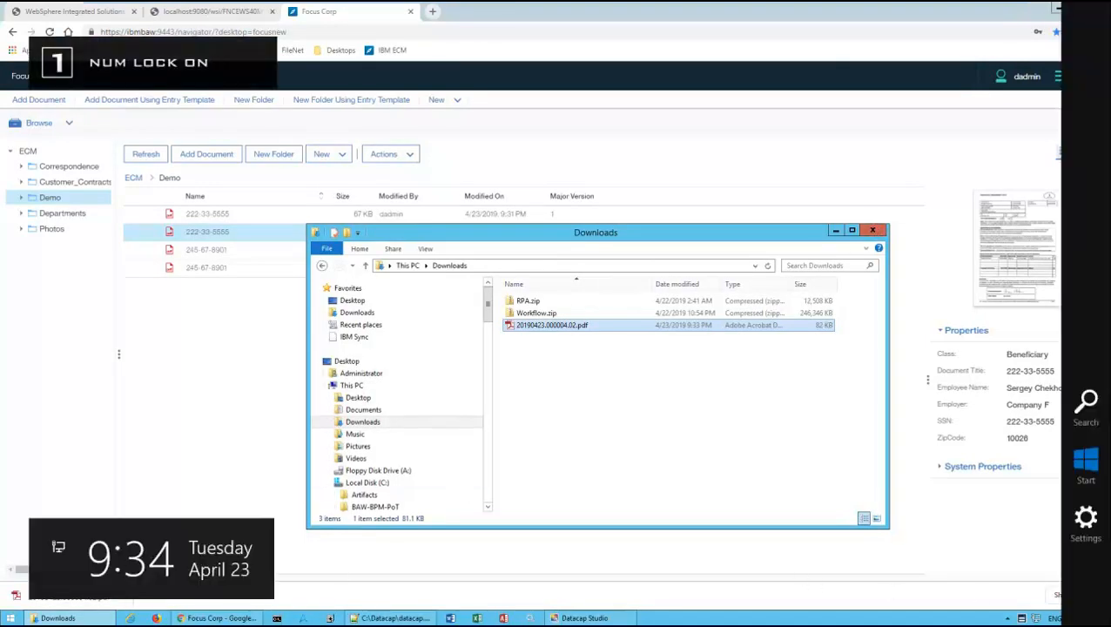